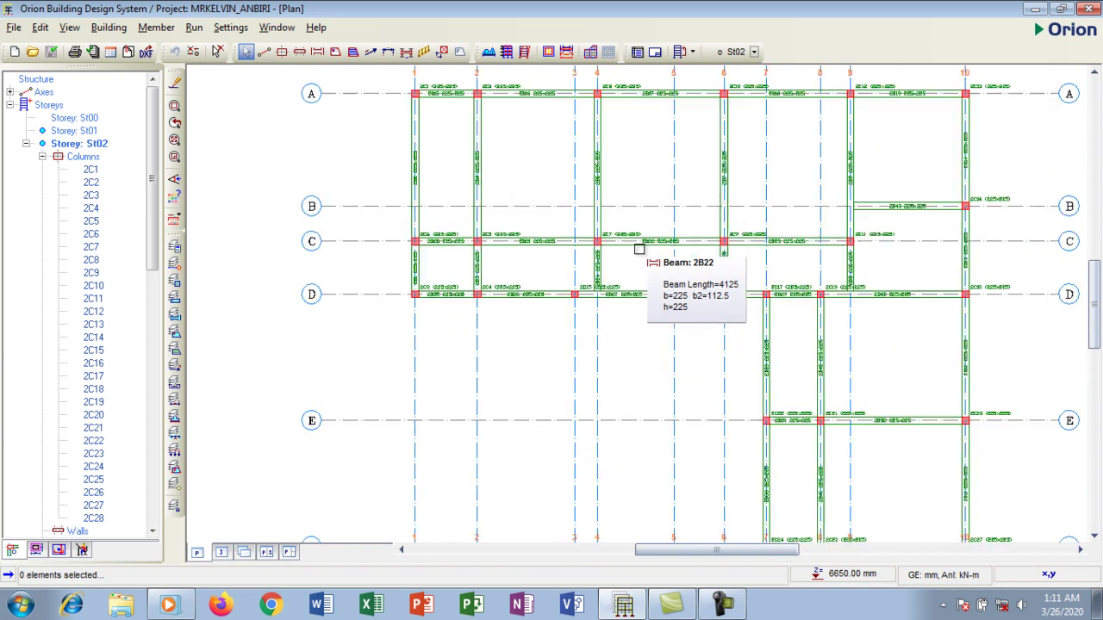
# Examine the building frame in the 3D view and return to the storey plan.
pyautogui.moveTo(150, 172)
pyautogui.mouseDown()
pyautogui.moveTo(148, 205)
pyautogui.moveTo(148, 173)
pyautogui.mouseUp()
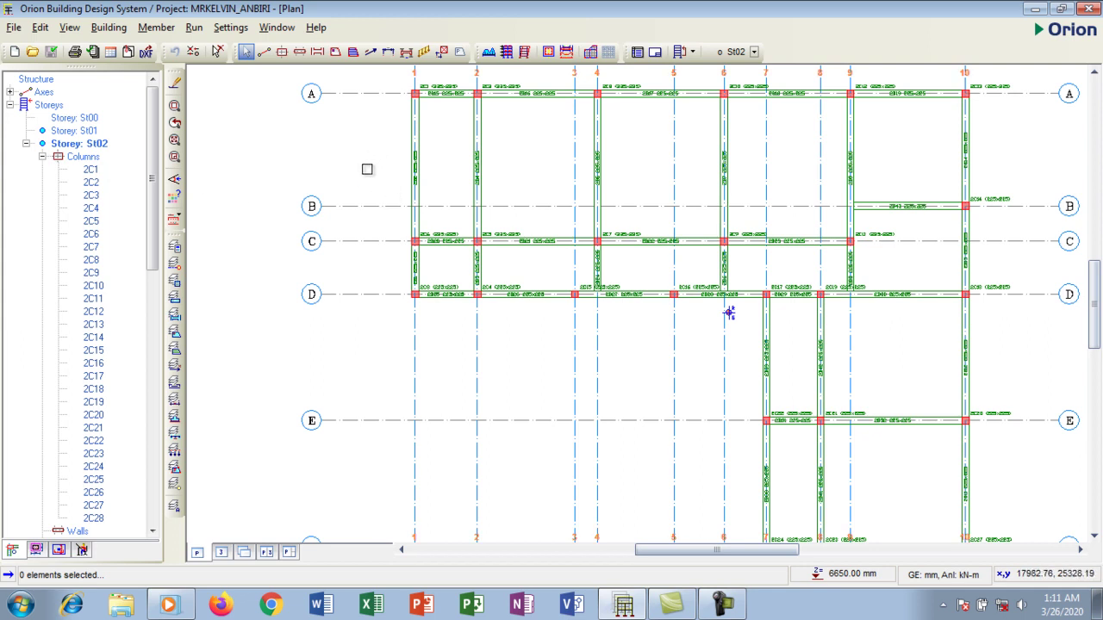
pyautogui.scroll(-2, 367, 170)
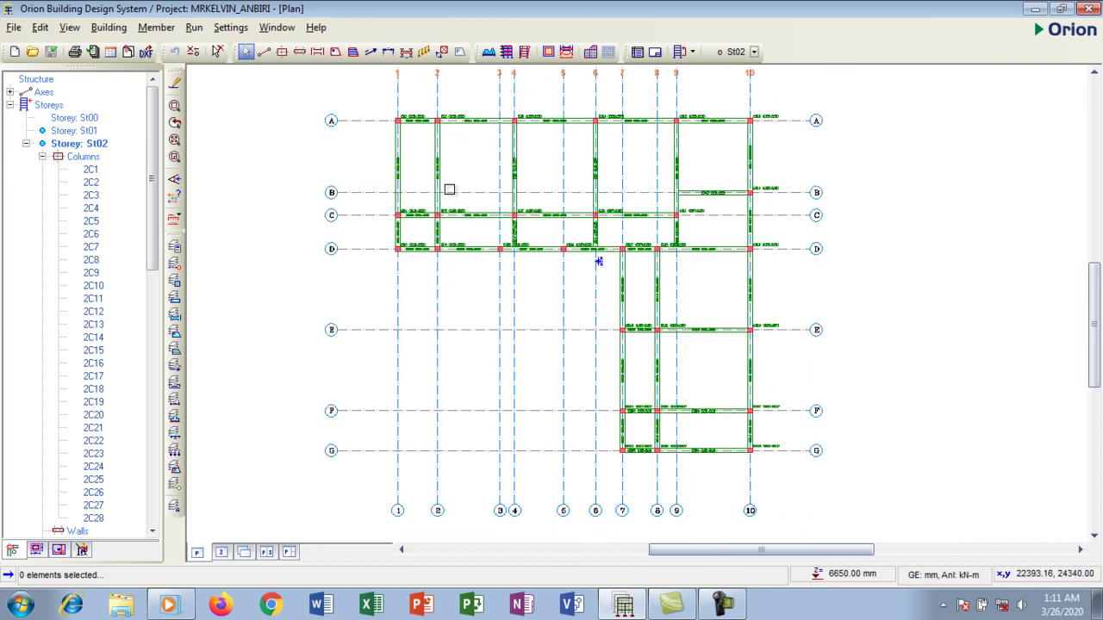
pyautogui.click(221, 554)
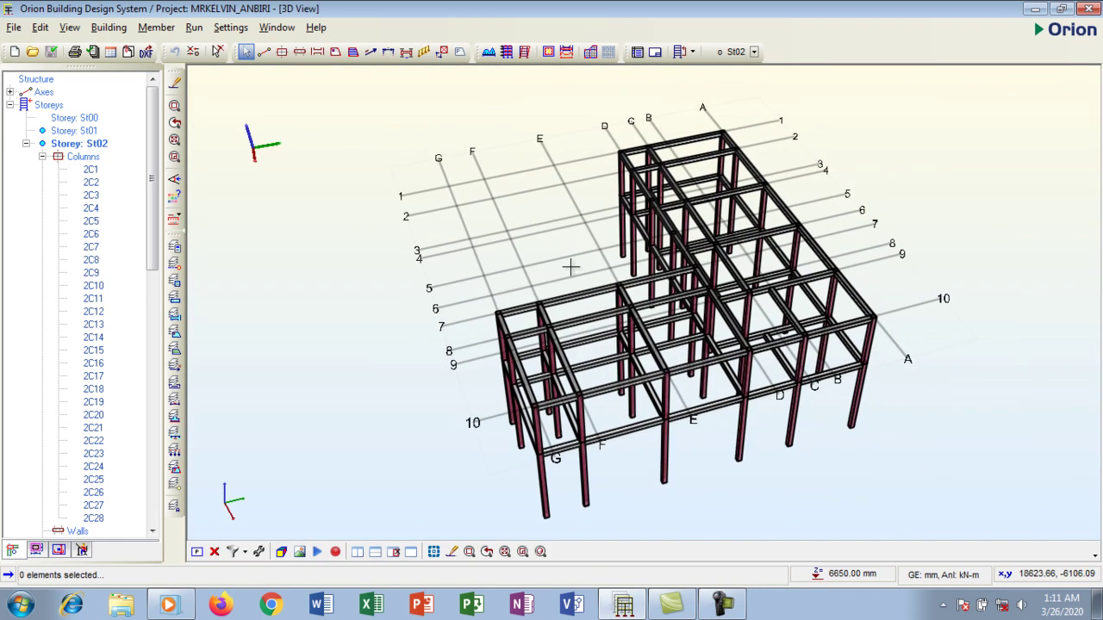
pyautogui.moveTo(734, 416); pyautogui.dragTo(702, 390)
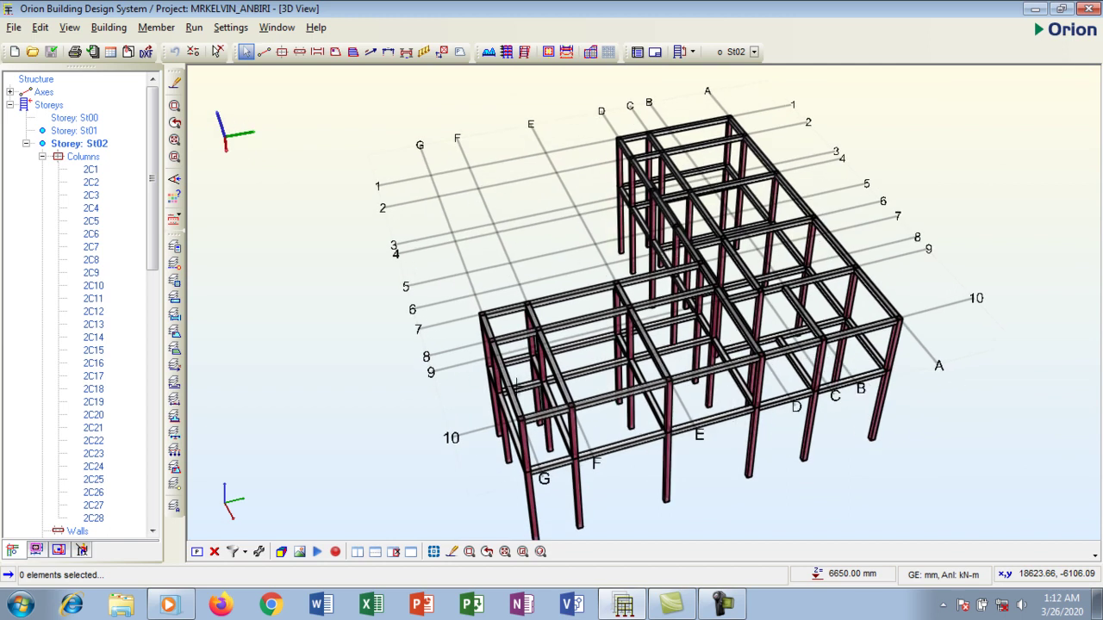
pyautogui.click(197, 553)
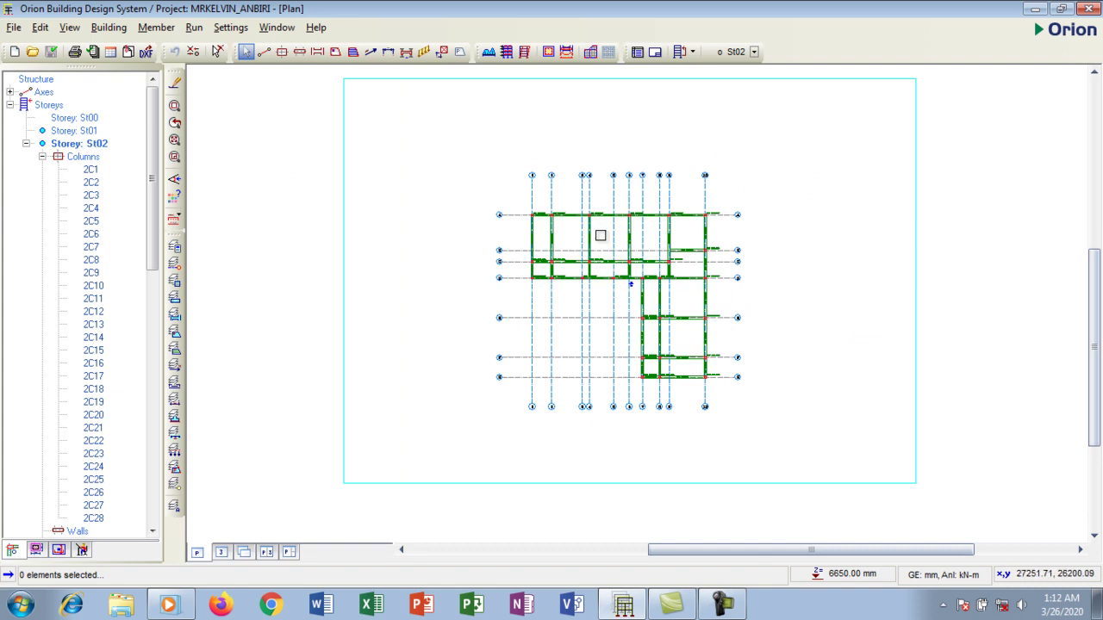
pyautogui.scroll(3, 552, 241)
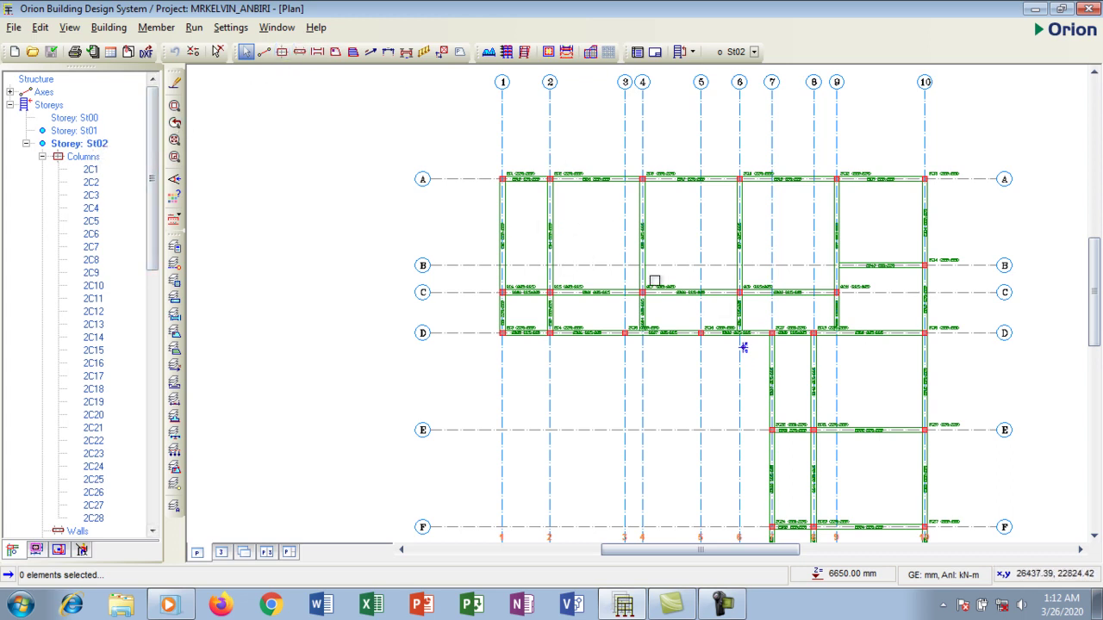
# Make storey St01 active and open the properties for a new slab, clear of the floor plan.
pyautogui.doubleClick(74, 131)
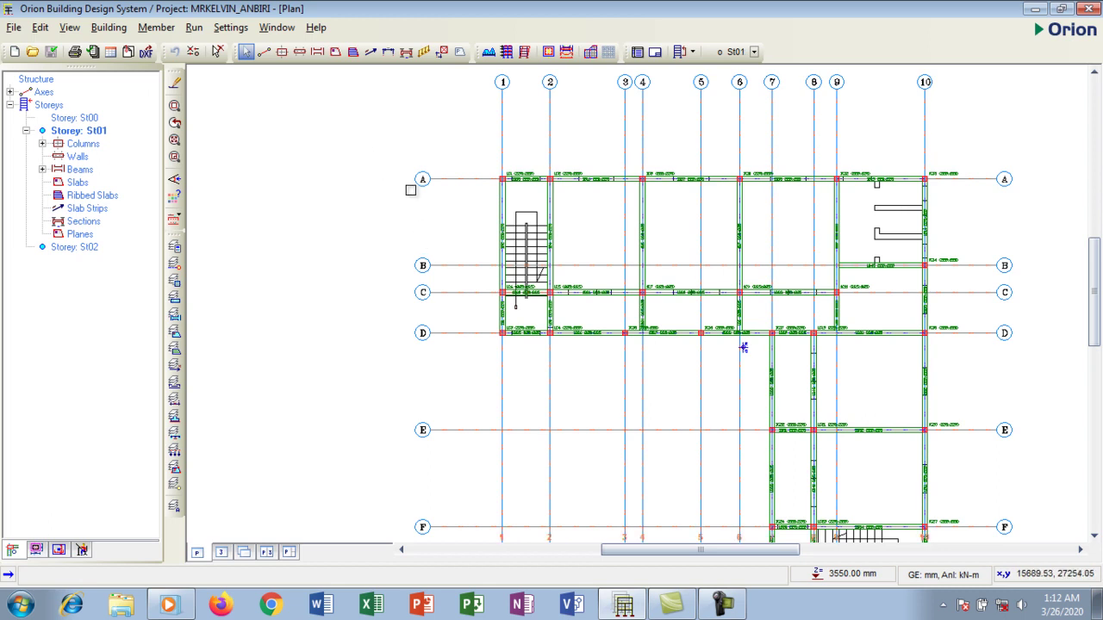
pyautogui.click(363, 148)
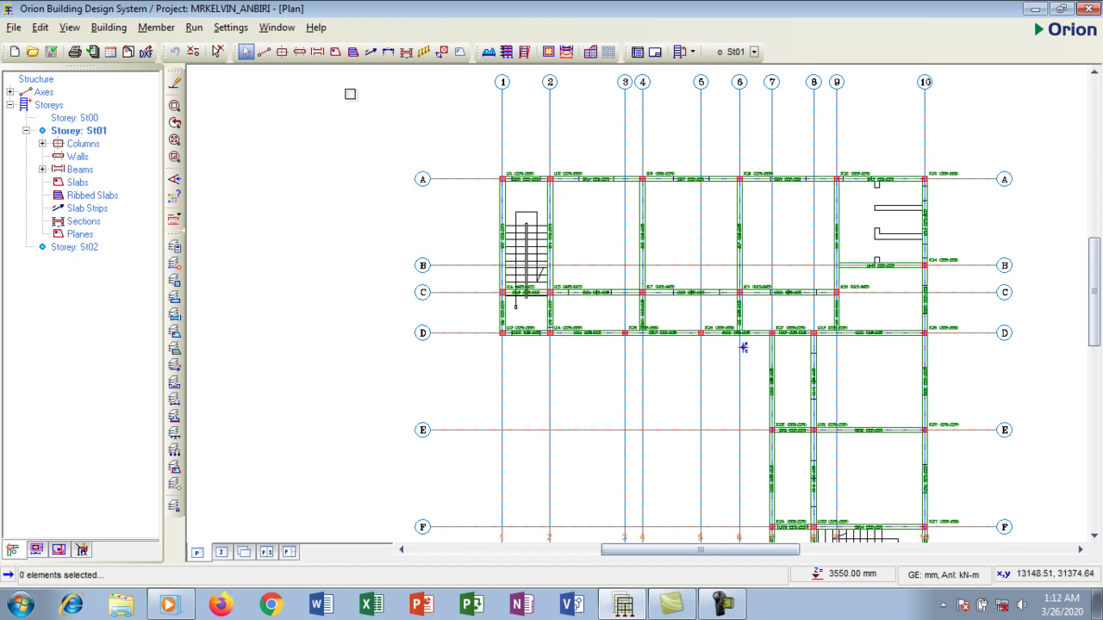
pyautogui.click(335, 51)
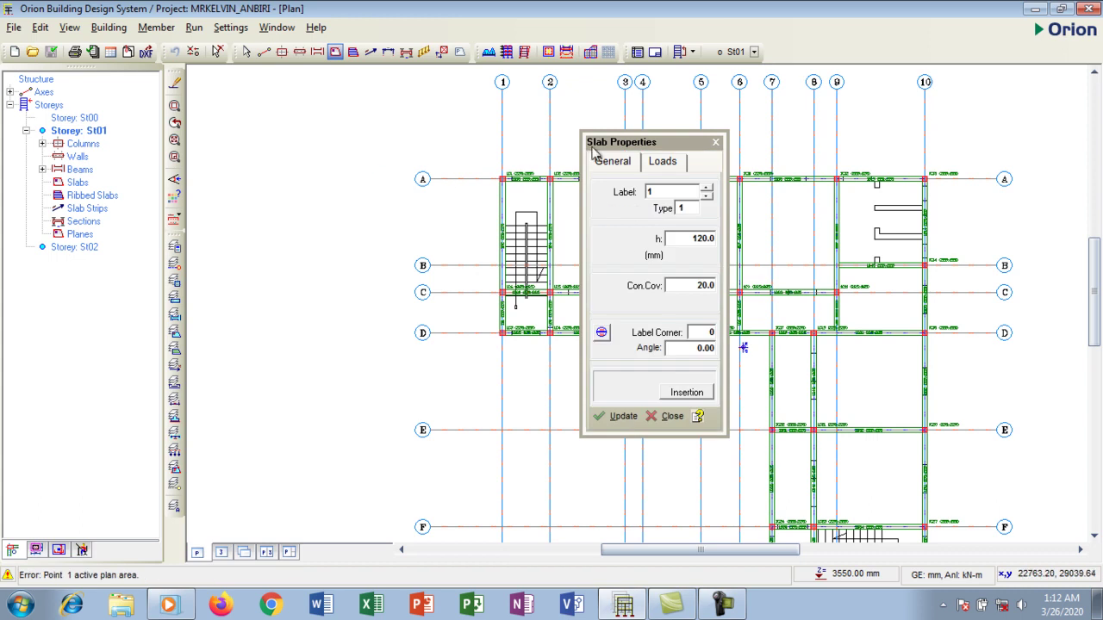
pyautogui.moveTo(666, 141); pyautogui.dragTo(300, 96)
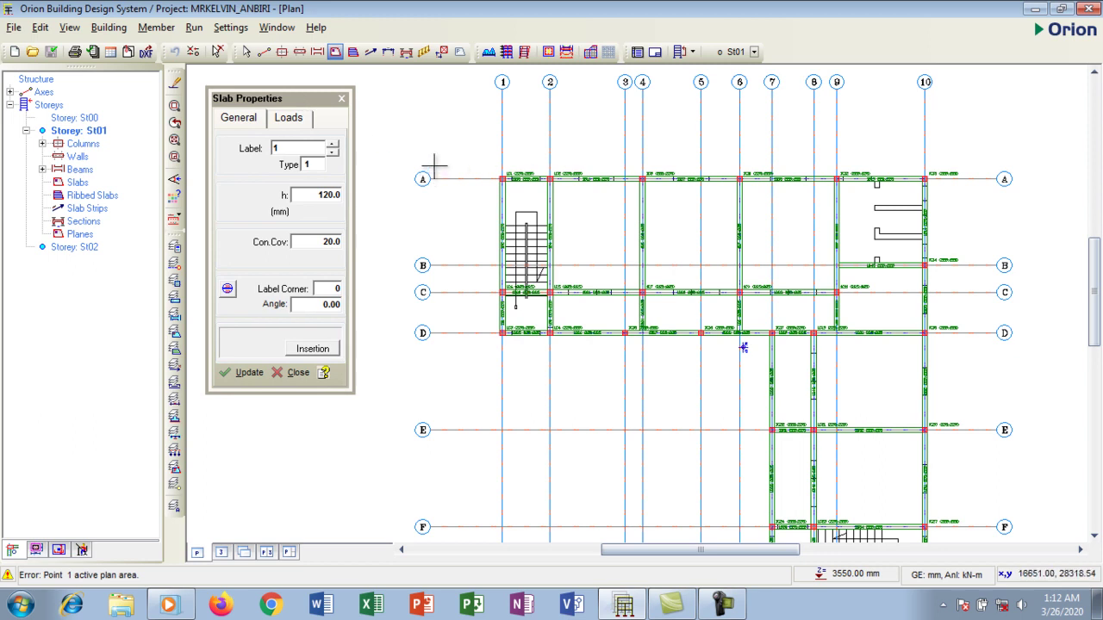
pyautogui.click(288, 151)
pyautogui.press('BackSpace')
pyautogui.click(572, 221)
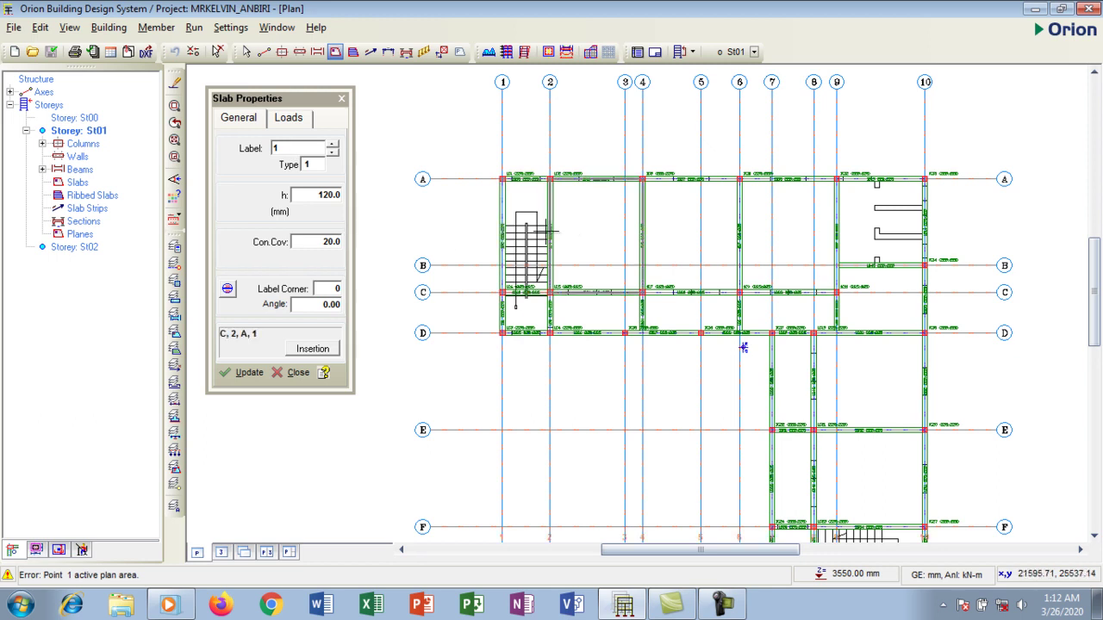
pyautogui.click(720, 234)
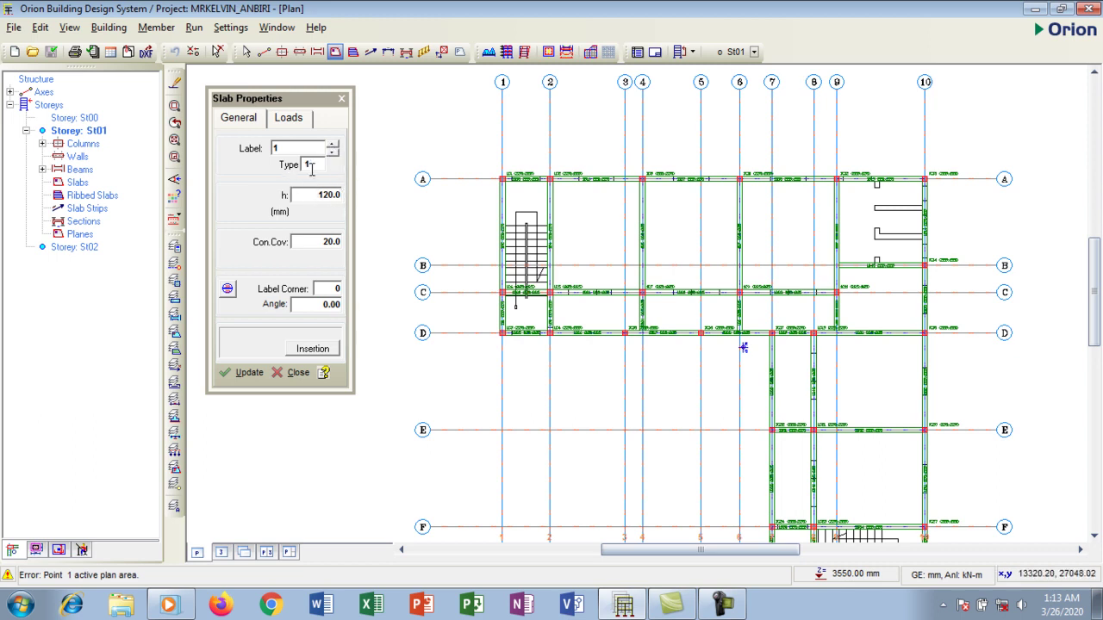
# Set the new slab's depth to 150 mm and re-enter its concrete cover.
pyautogui.doubleClick(316, 196)
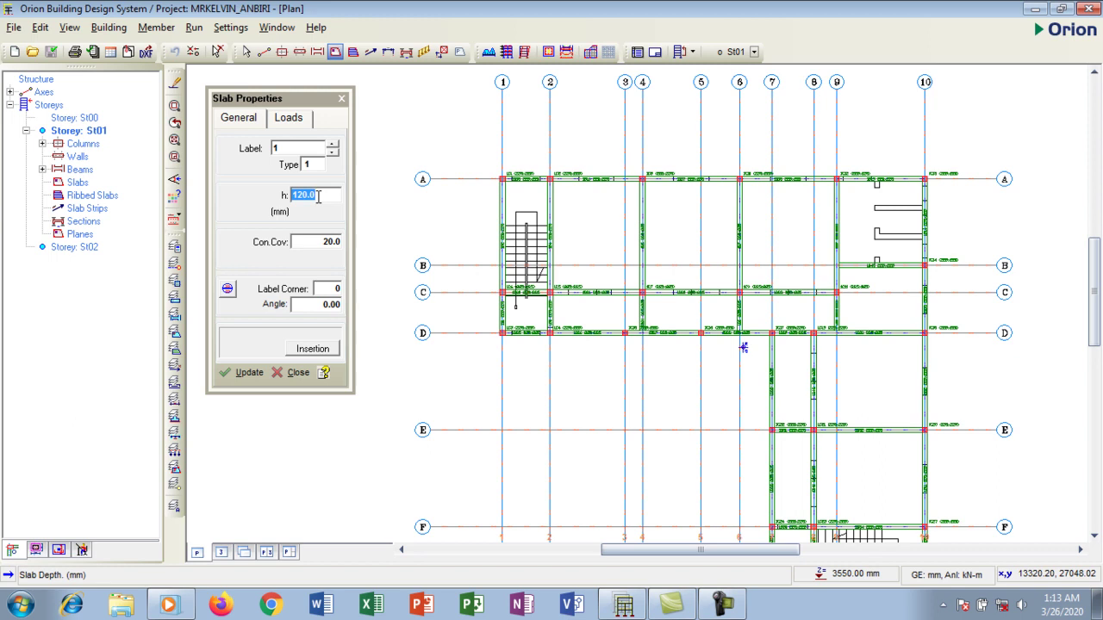
pyautogui.write('150')
pyautogui.click(324, 241)
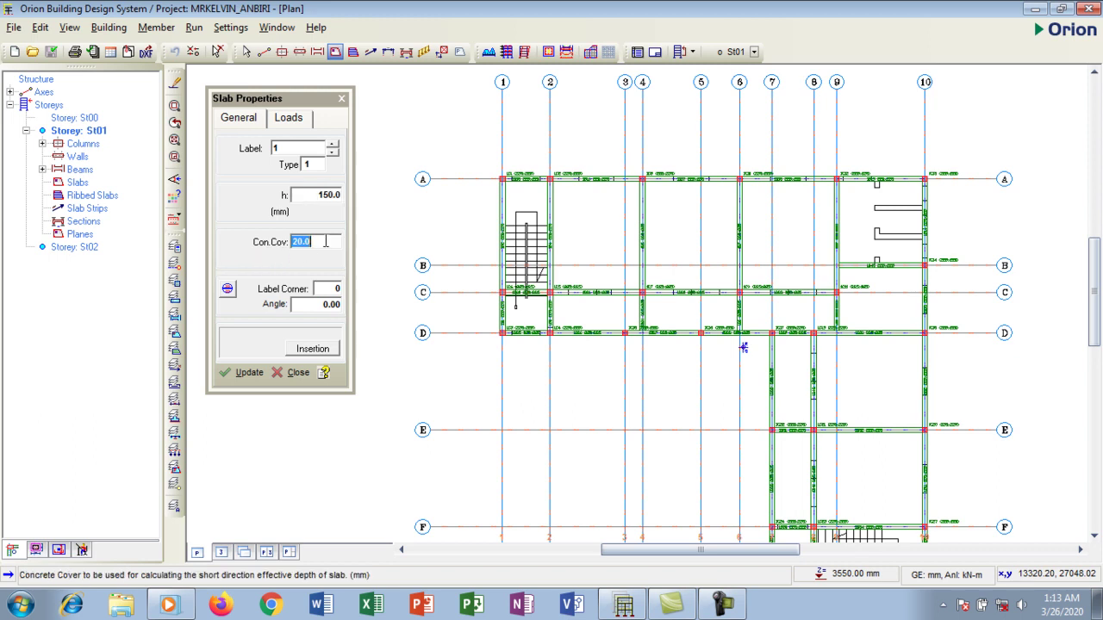
pyautogui.write('2')
# Assign the Rooms dead load to the slab and the 1.500 imposed load for Bedrooms and Dormitories.
pyautogui.click(288, 124)
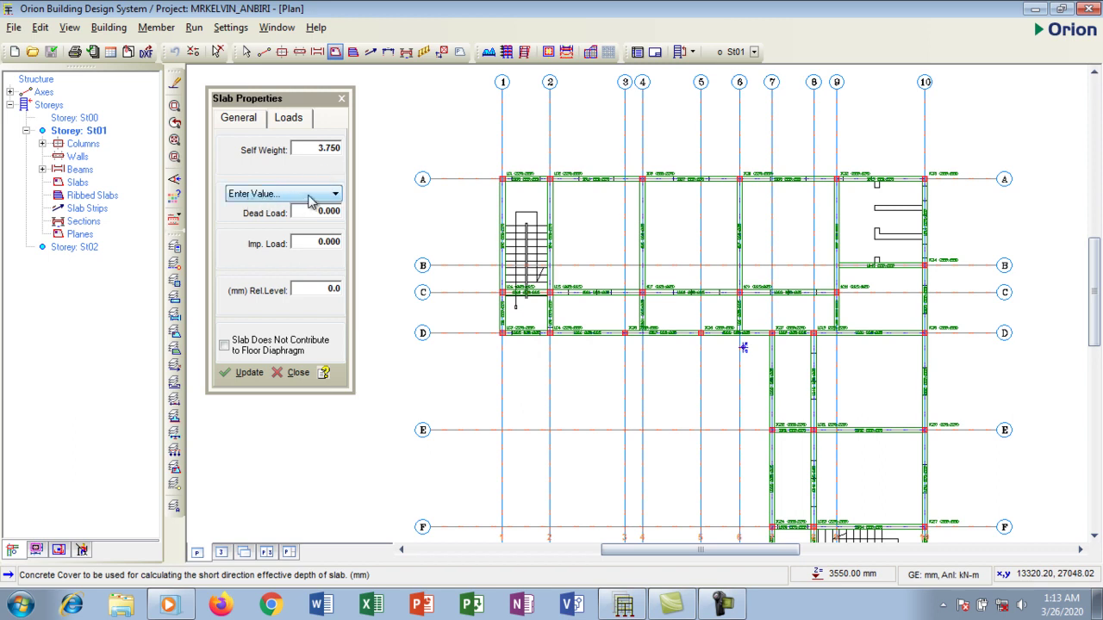
pyautogui.click(309, 198)
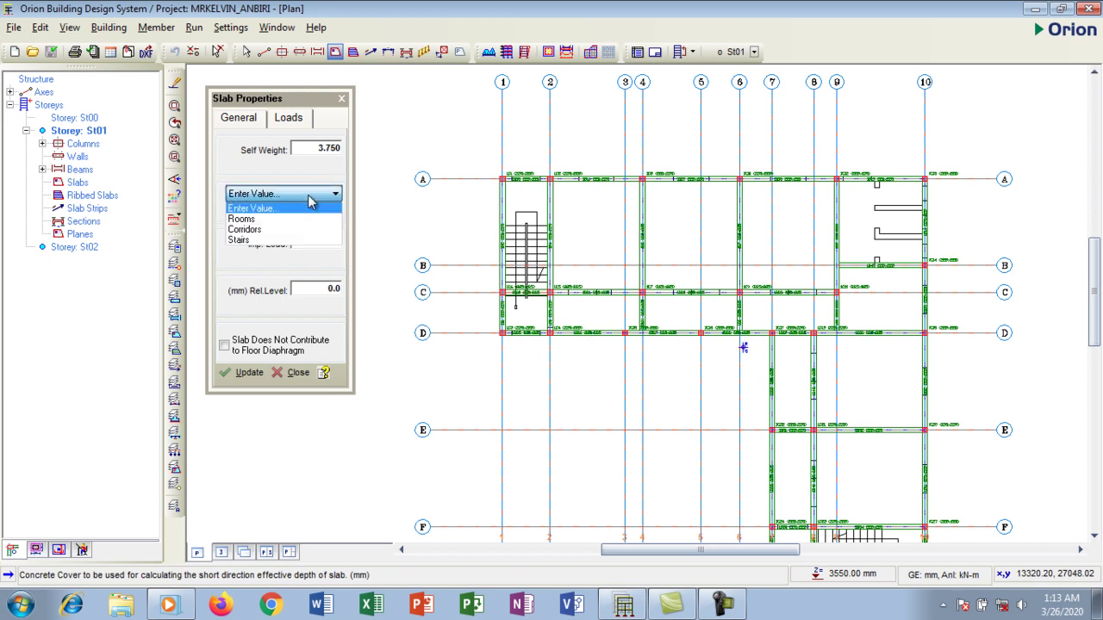
pyautogui.click(250, 219)
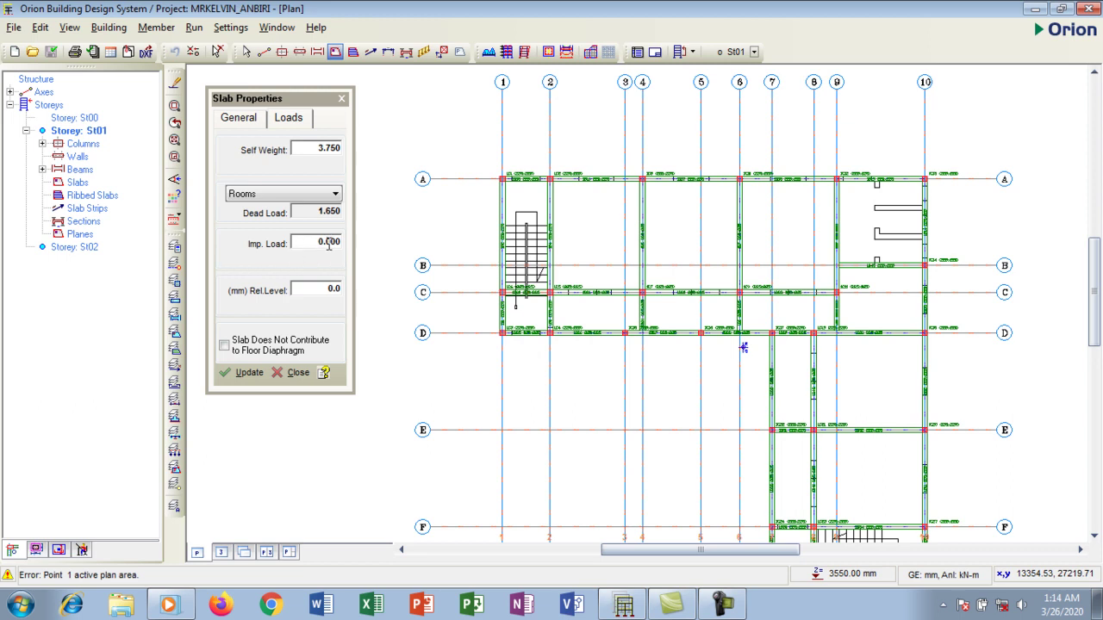
pyautogui.doubleClick(328, 244)
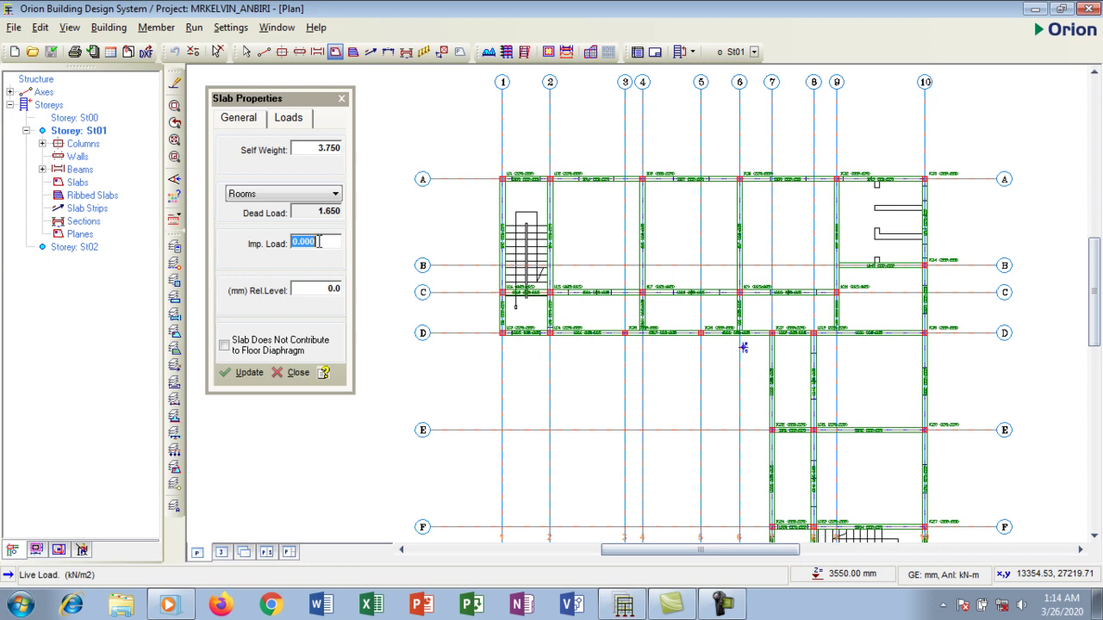
pyautogui.doubleClick(323, 243)
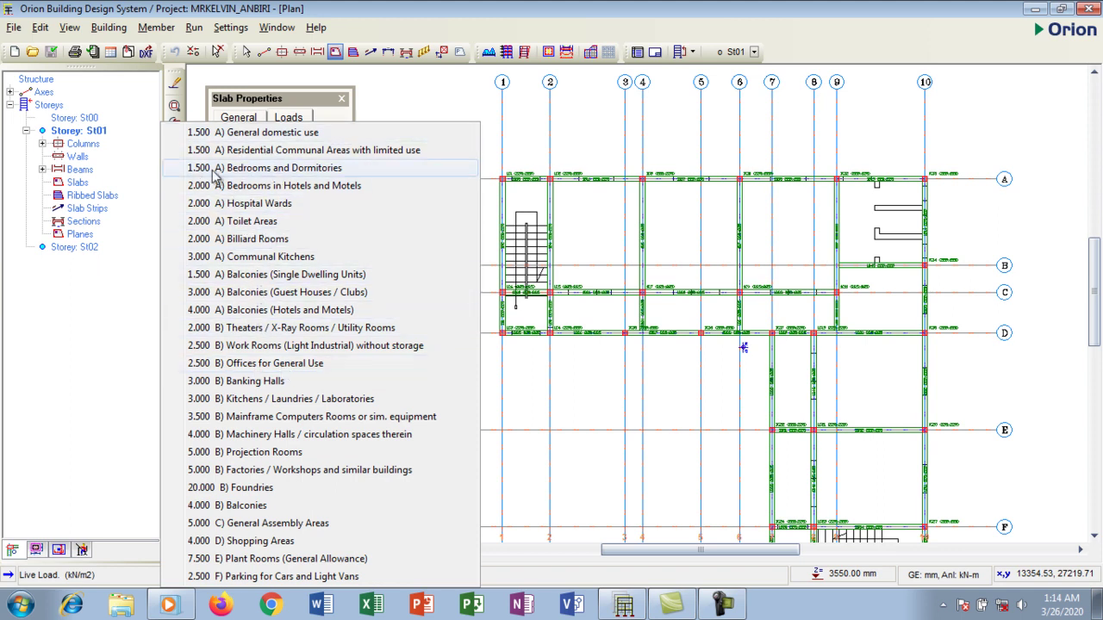
pyautogui.click(292, 171)
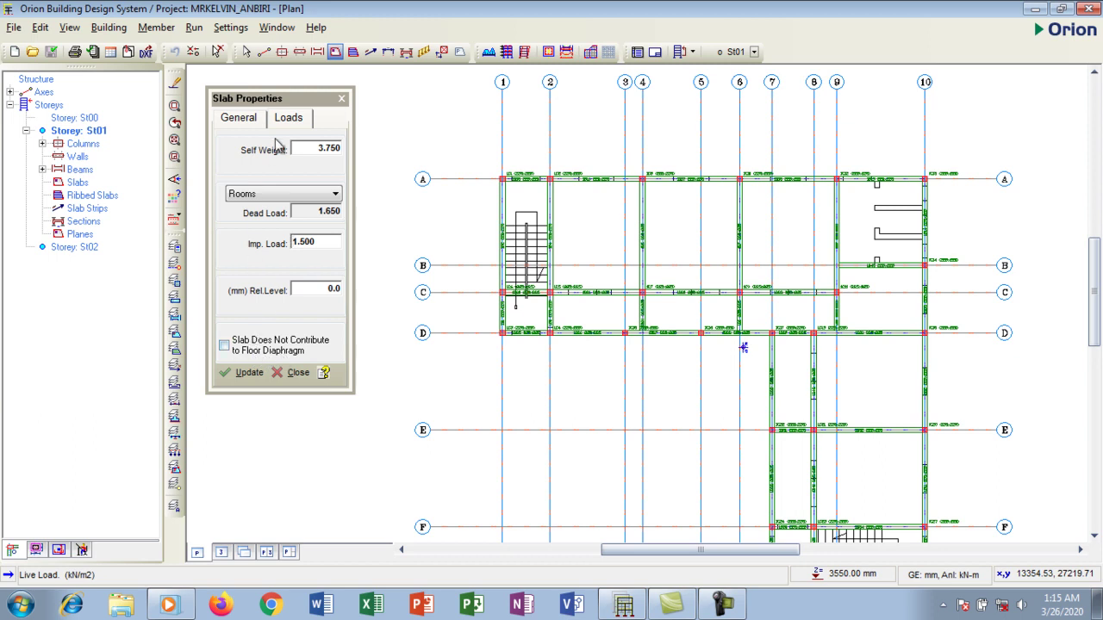
# Insert a slab in the bay between axes 2 and 4 and axes A and C.
pyautogui.moveTo(292, 98); pyautogui.dragTo(283, 100)
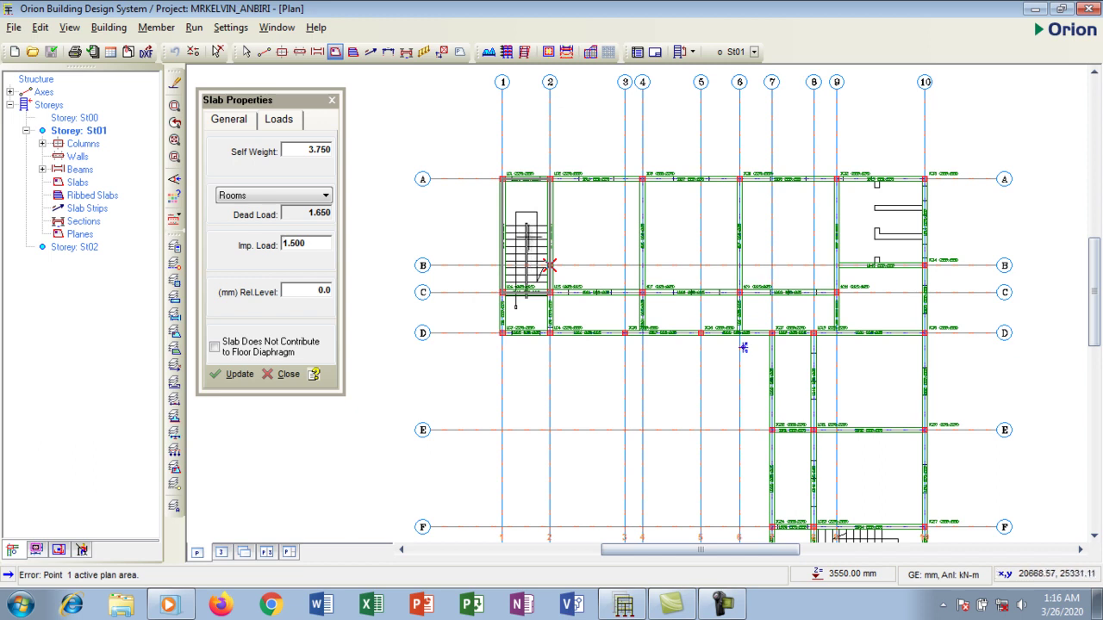
pyautogui.click(593, 233)
pyautogui.scroll(4, 594, 244)
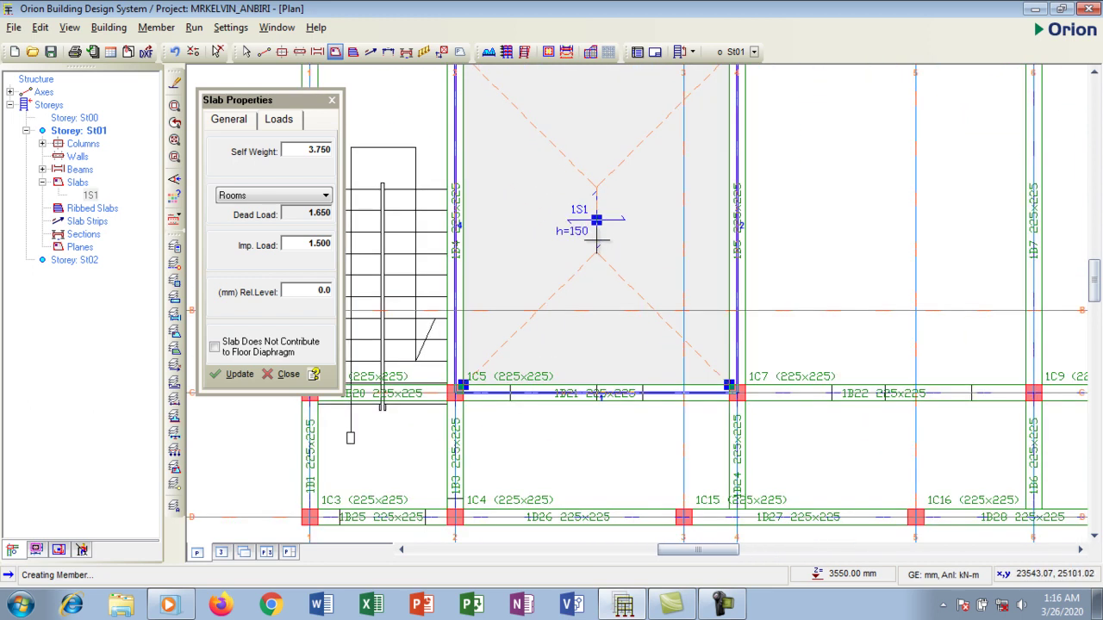
# Examine the inserted slab's label, depth marking, span arrows and yield lines up close.
pyautogui.scroll(3, 589, 234)
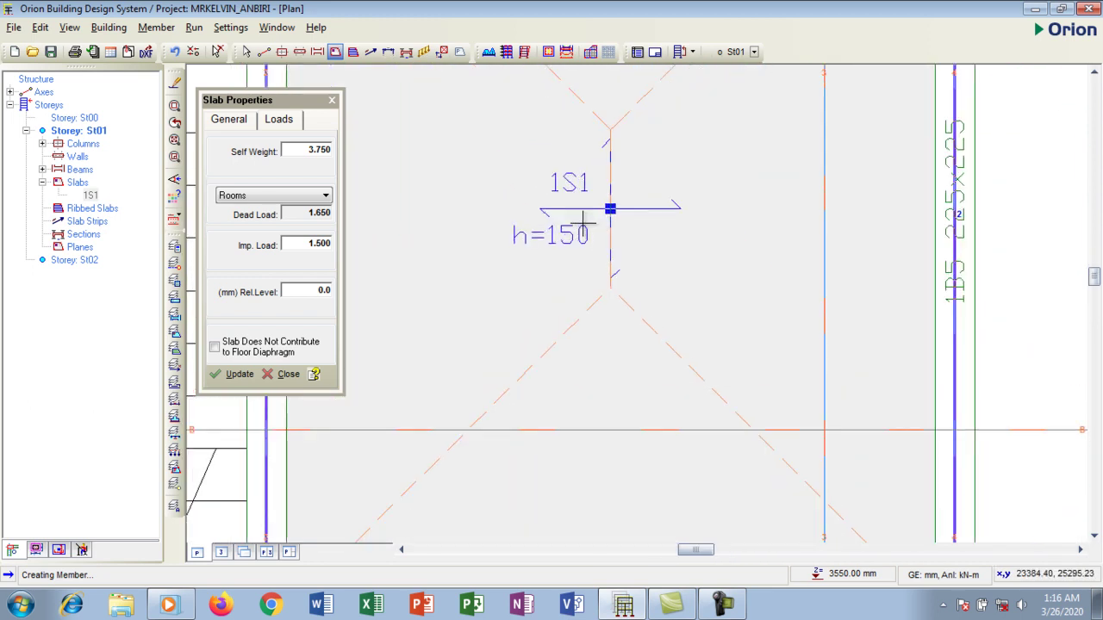
pyautogui.scroll(-2, 572, 231)
pyautogui.scroll(3, 556, 207)
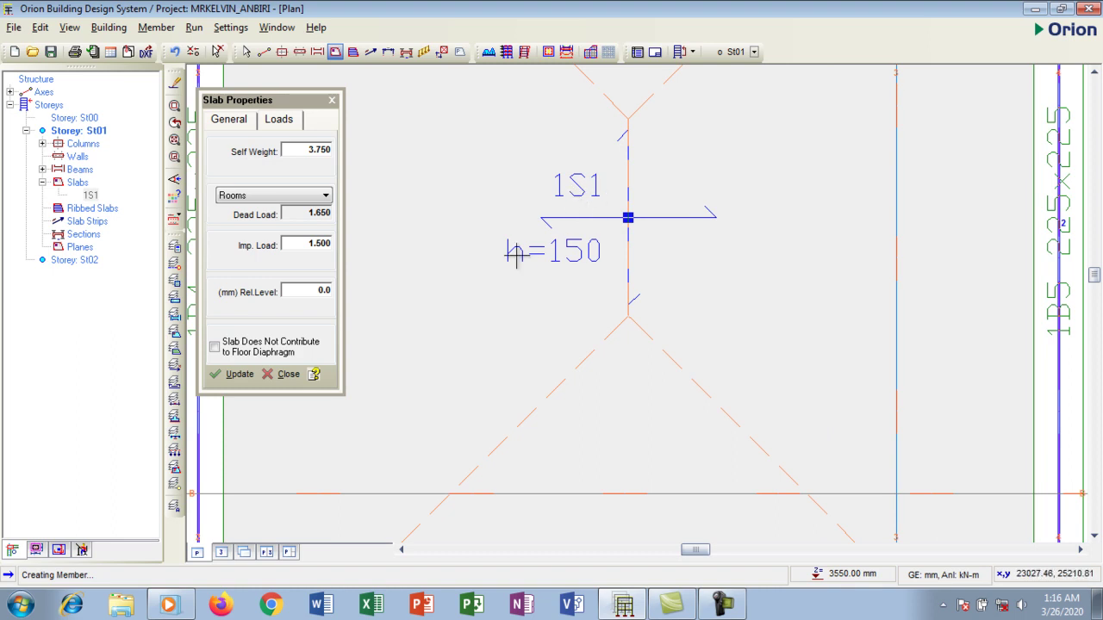
pyautogui.scroll(-1, 569, 251)
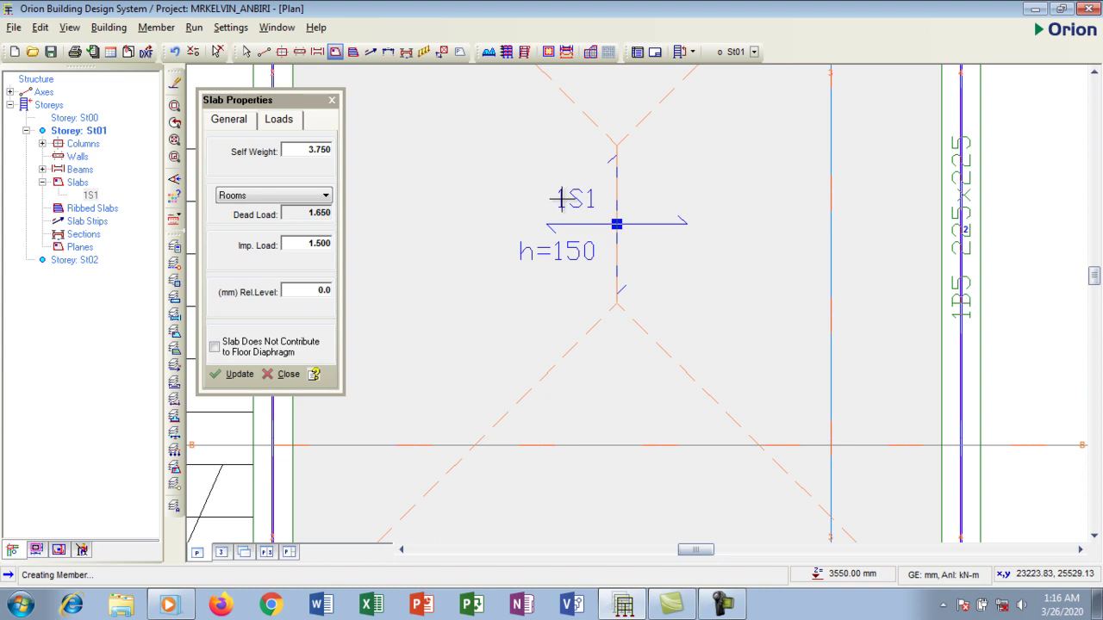
pyautogui.scroll(-2, 590, 274)
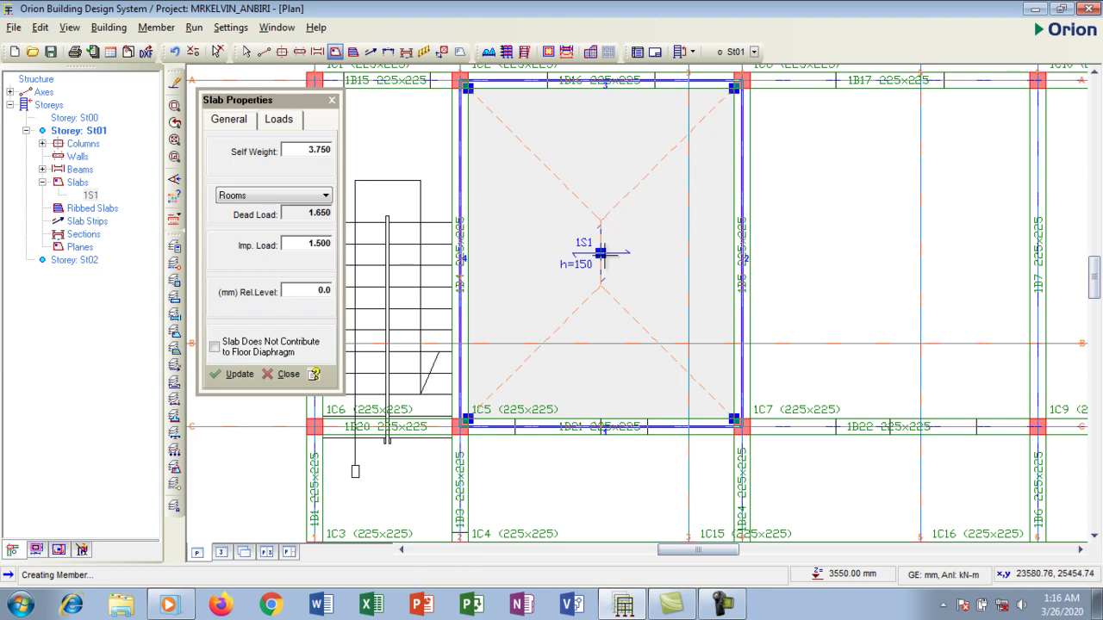
pyautogui.scroll(4, 614, 300)
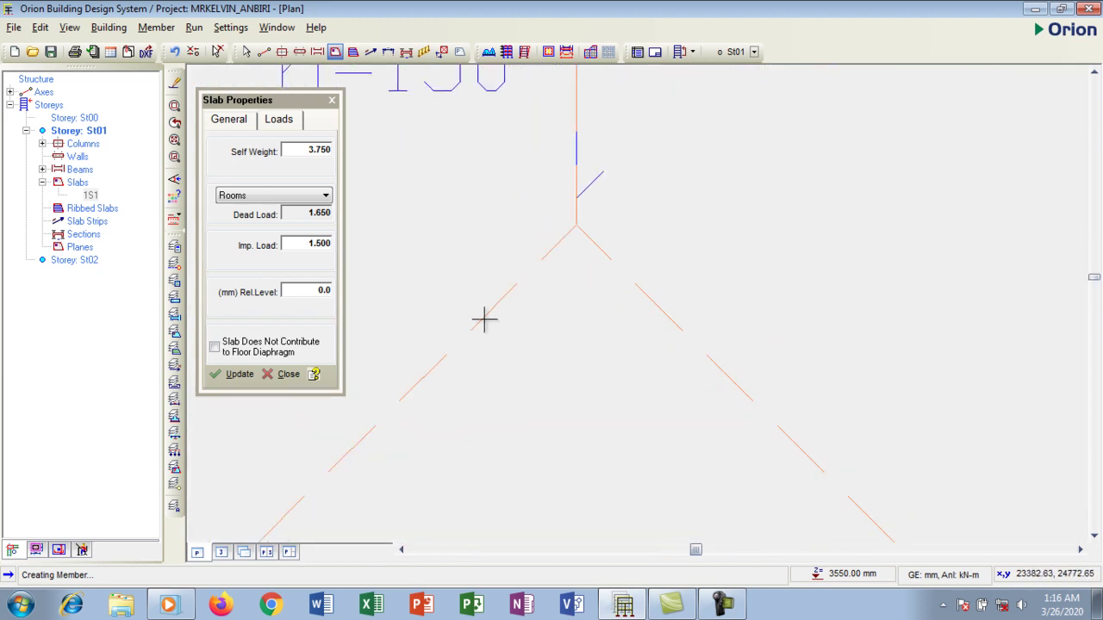
pyautogui.scroll(-5, 623, 221)
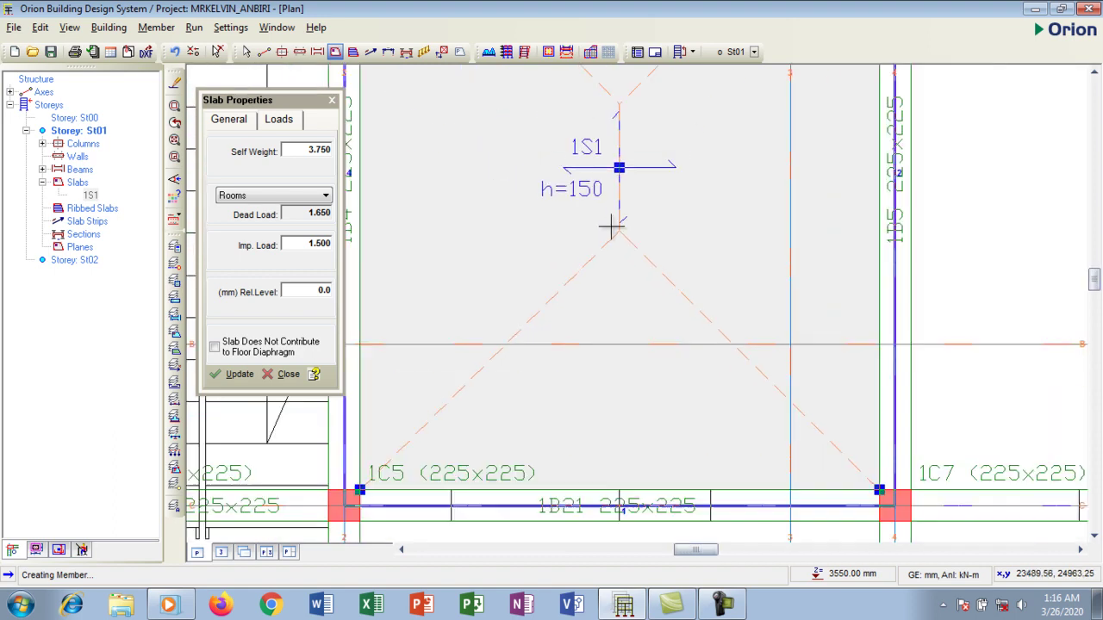
pyautogui.scroll(5, 635, 228)
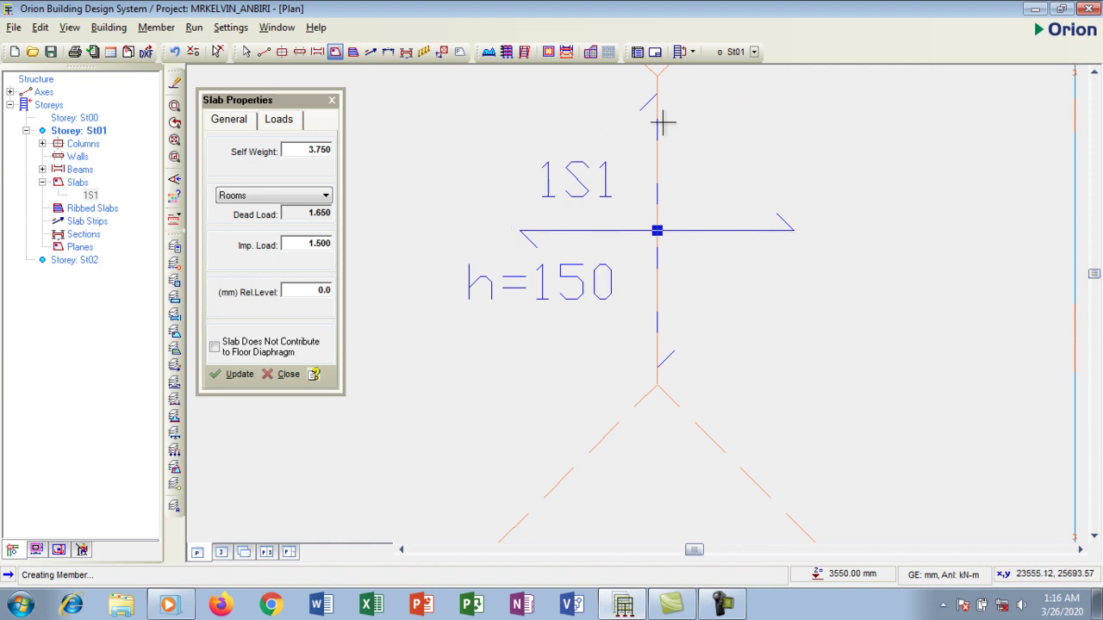
pyautogui.scroll(-5, 625, 274)
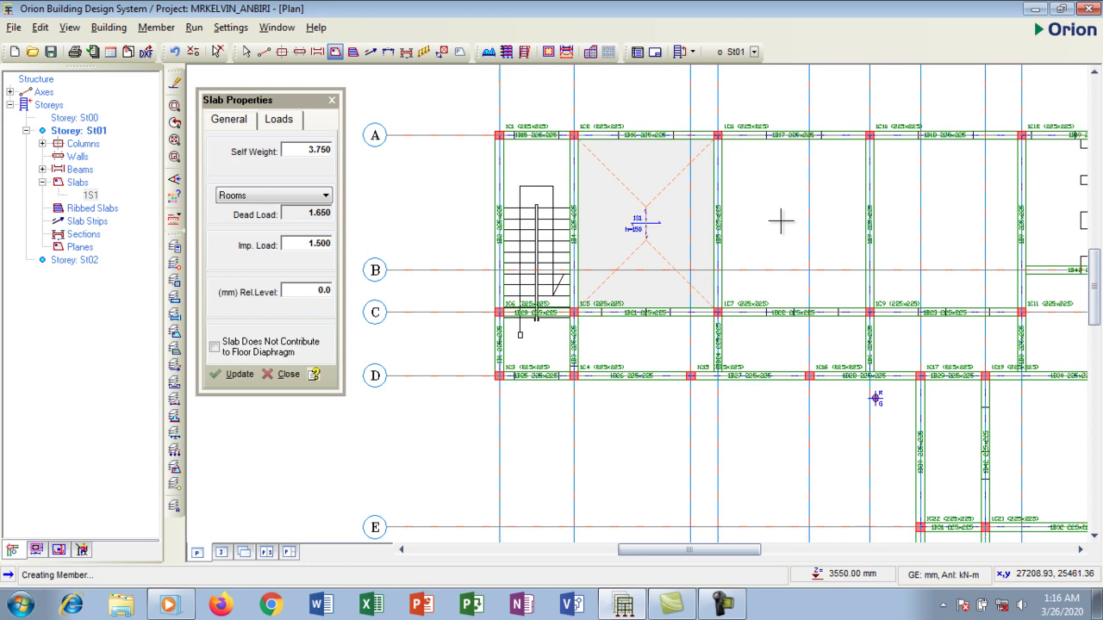
# Insert a slab in the bay between axes 4 and 6 and axes A and C, and check its label.
pyautogui.click(781, 223)
pyautogui.scroll(5, 776, 221)
pyautogui.scroll(-2, 714, 220)
pyautogui.scroll(3, 721, 207)
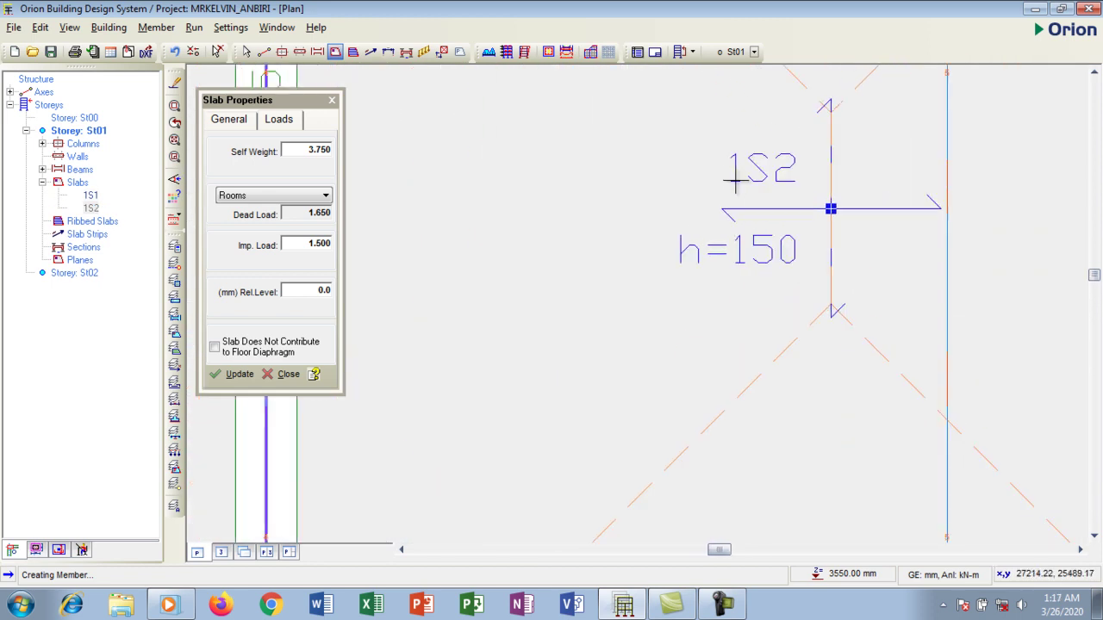
# Insert a slab in the bay between axes 6 and 9 and axes A and C.
pyautogui.scroll(-5, 733, 169)
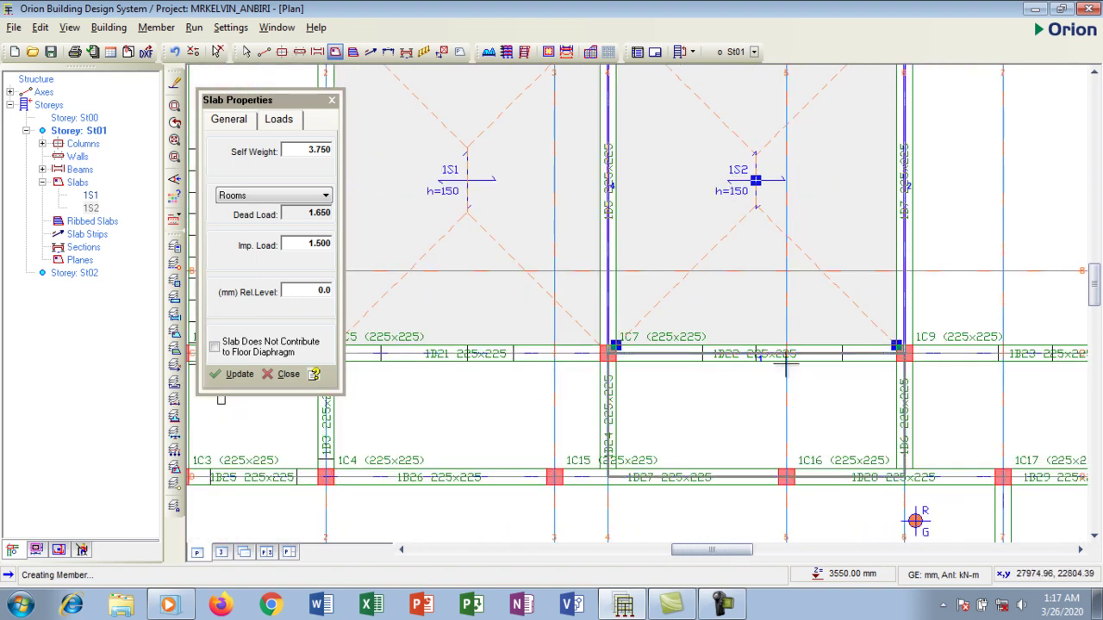
pyautogui.scroll(-2, 785, 355)
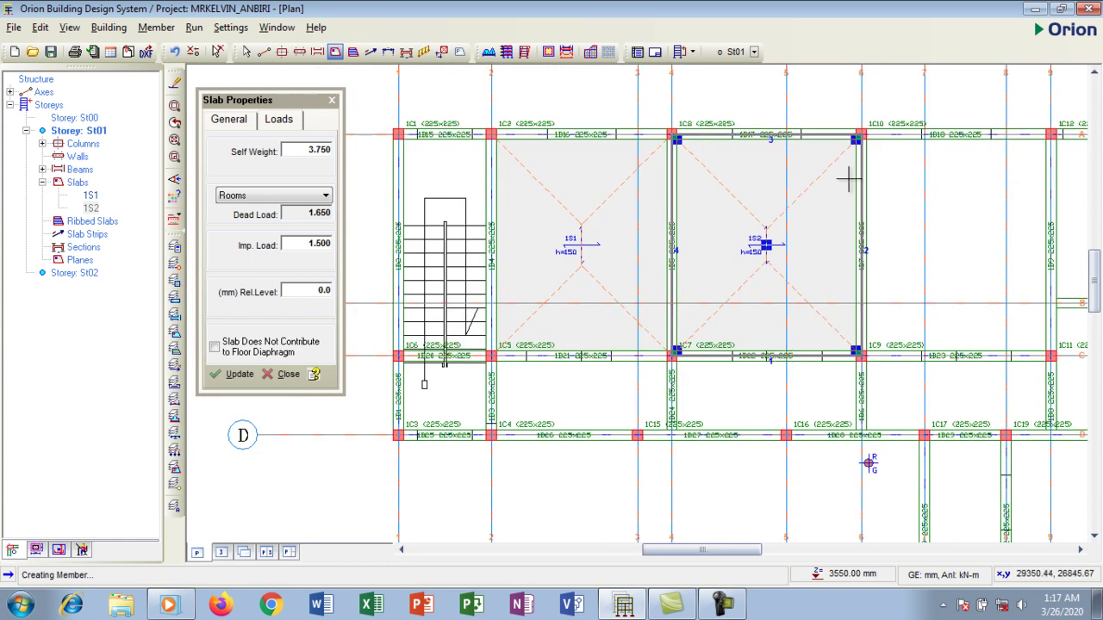
pyautogui.scroll(1, 832, 209)
pyautogui.scroll(-1, 727, 219)
pyautogui.scroll(-2, 701, 225)
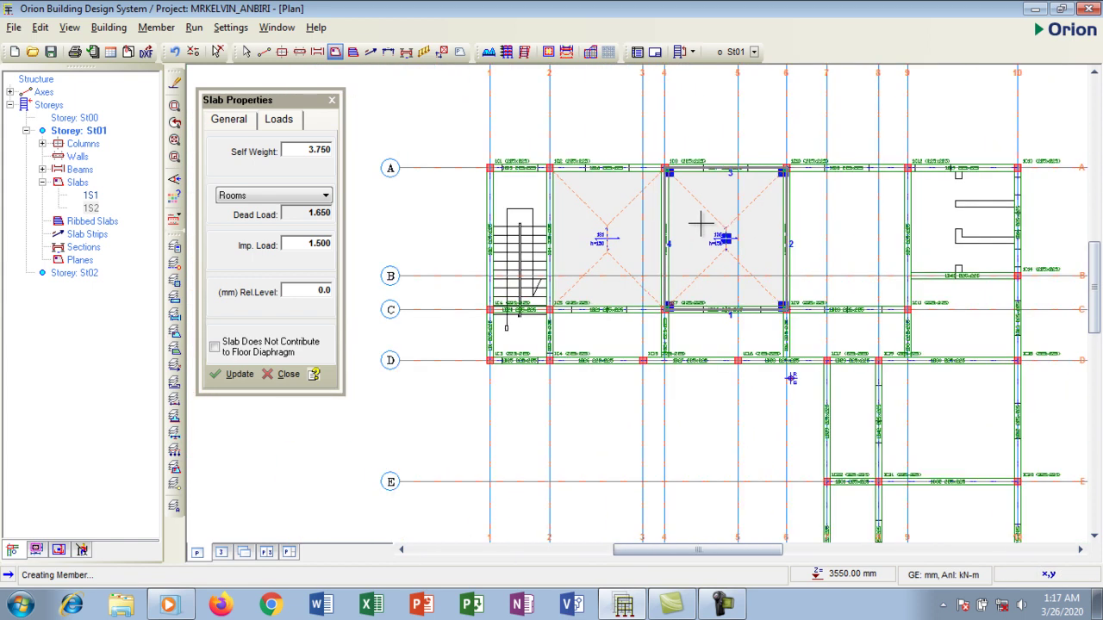
pyautogui.click(859, 230)
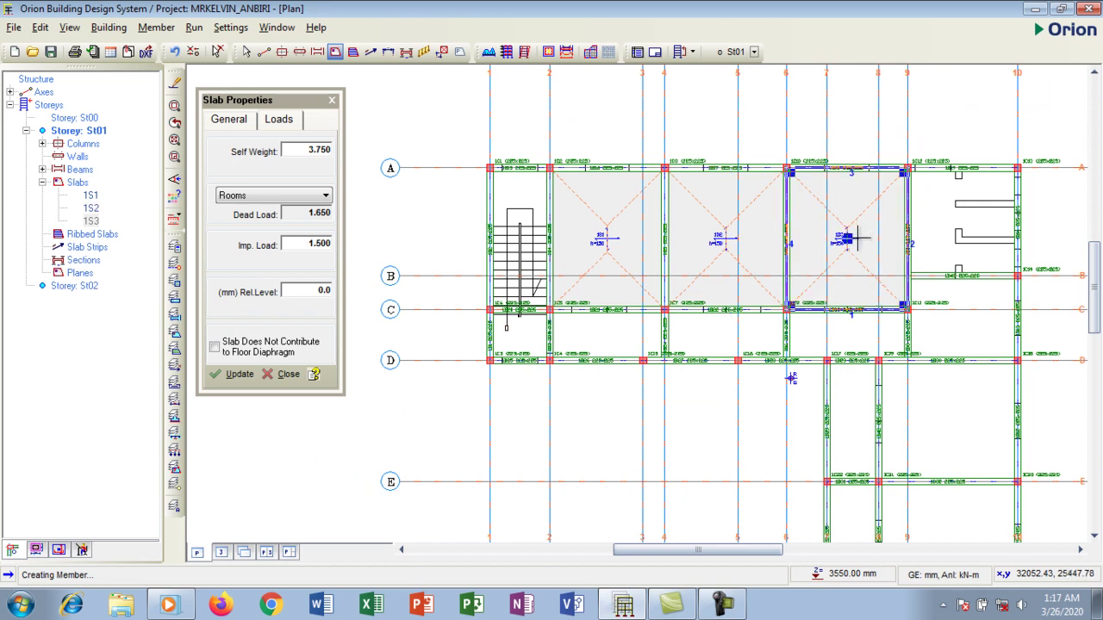
# Check the newest slab's label, and insert a slab in the bay between axes 9 and 10 and axes A and B.
pyautogui.scroll(4, 859, 223)
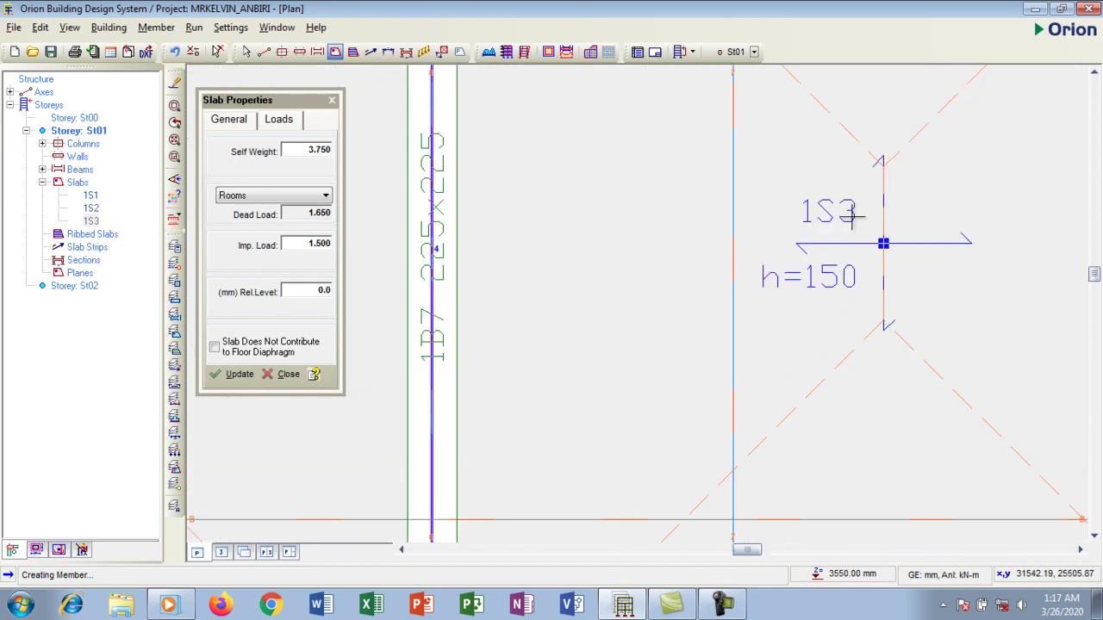
pyautogui.scroll(-4, 854, 218)
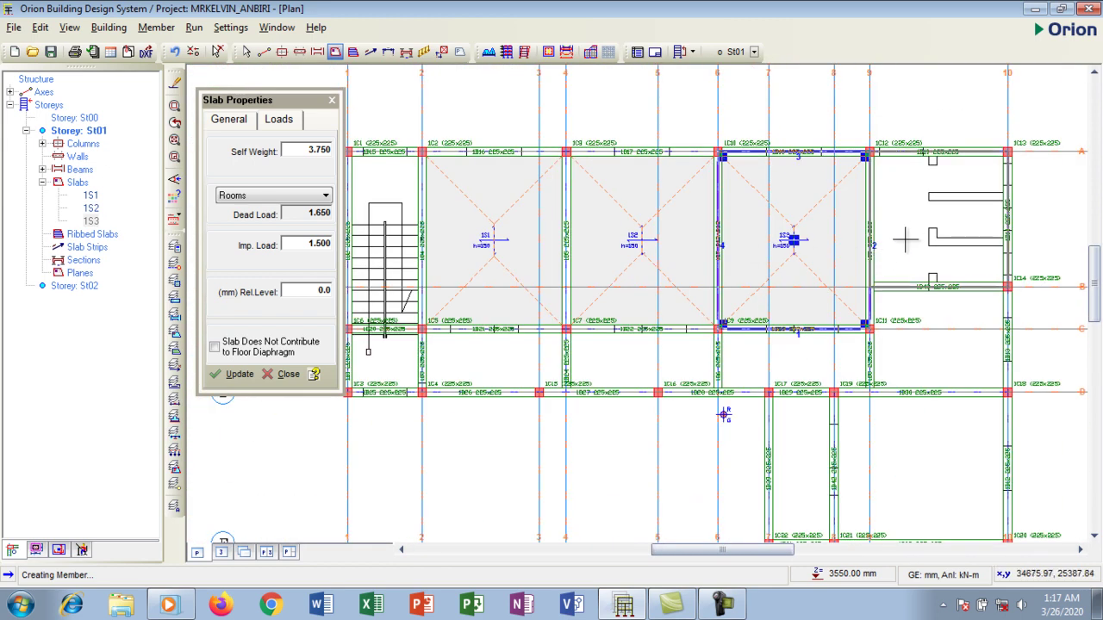
pyautogui.click(908, 232)
pyautogui.scroll(4, 907, 231)
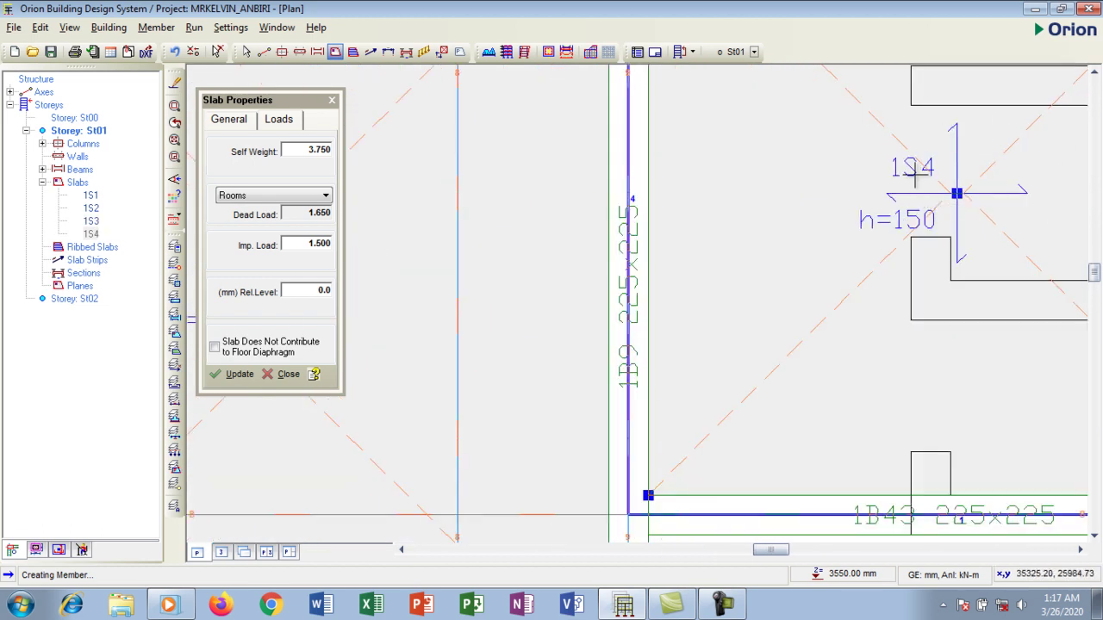
# Insert a slab in the small bay below the staircase between axes 1 and 2 and axes C and D, and check its label.
pyautogui.scroll(-3, 879, 226)
pyautogui.scroll(-3, 937, 163)
pyautogui.scroll(1, 494, 284)
pyautogui.scroll(2, 489, 278)
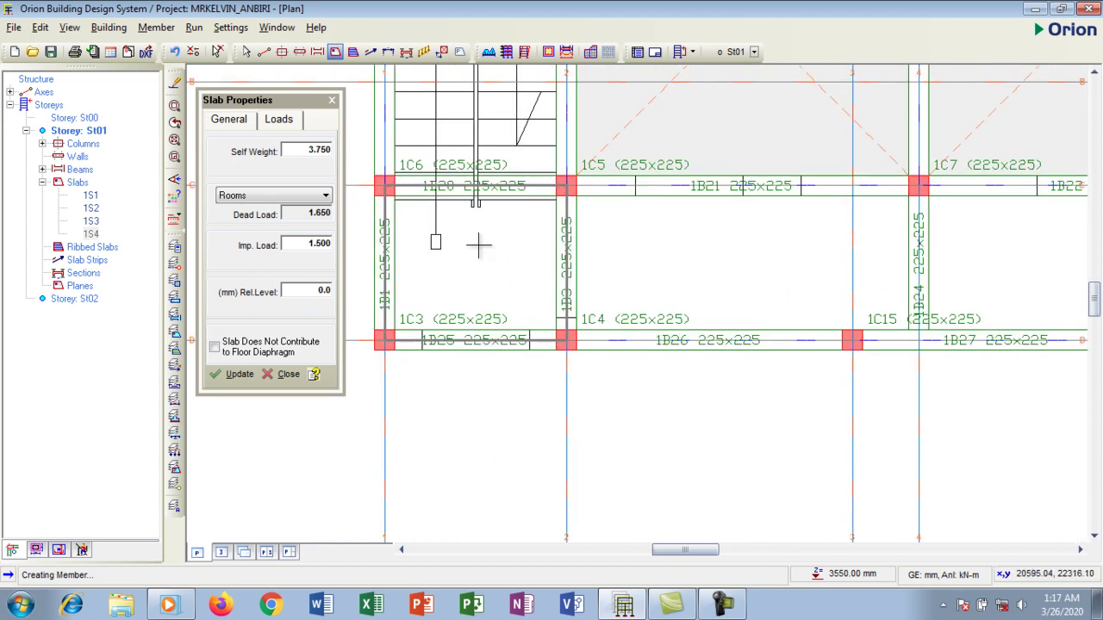
pyautogui.click(478, 244)
pyautogui.scroll(1, 464, 271)
pyautogui.scroll(-1, 465, 255)
pyautogui.scroll(2, 462, 250)
pyautogui.scroll(-2, 457, 240)
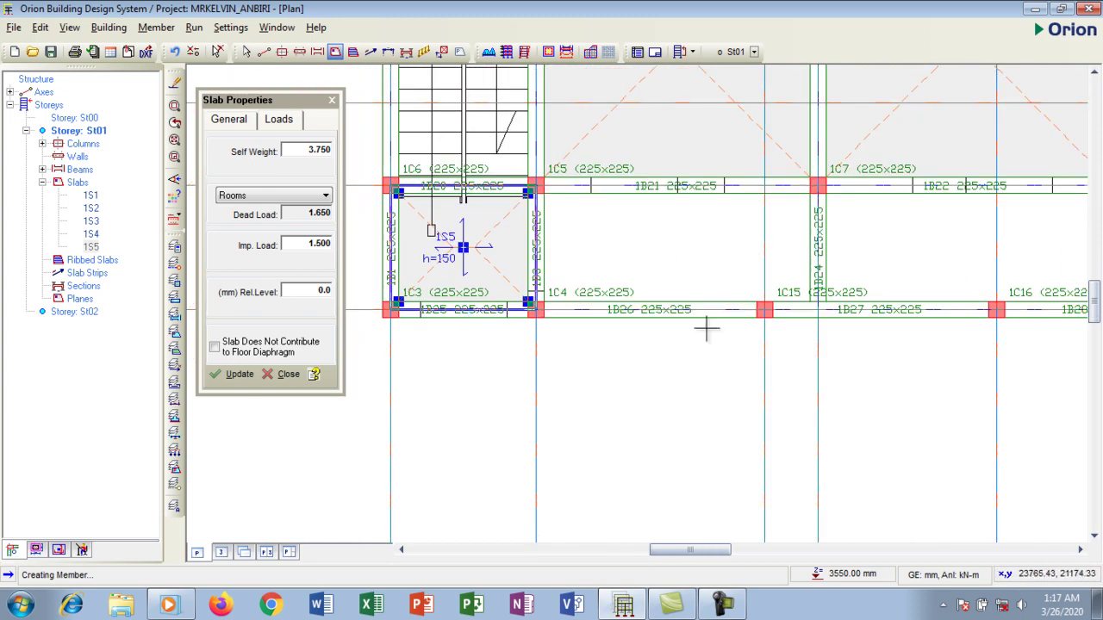
# Insert a slab in the bay between axes 2 and 4 and axes C and D, and check its depth marking and span arrow.
pyautogui.click(679, 241)
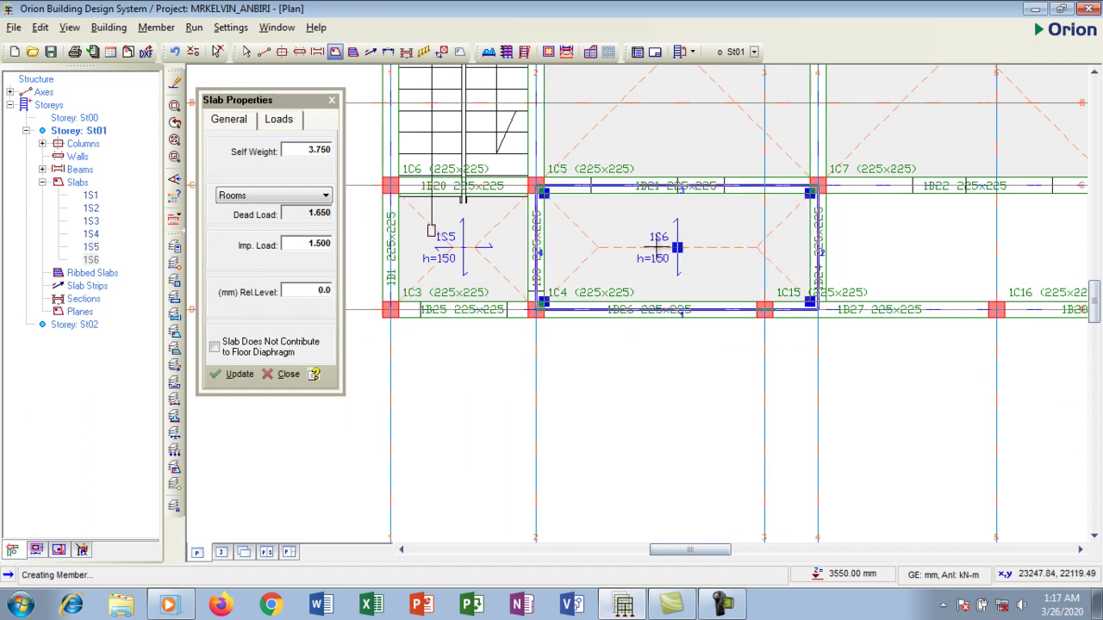
pyautogui.scroll(2, 676, 245)
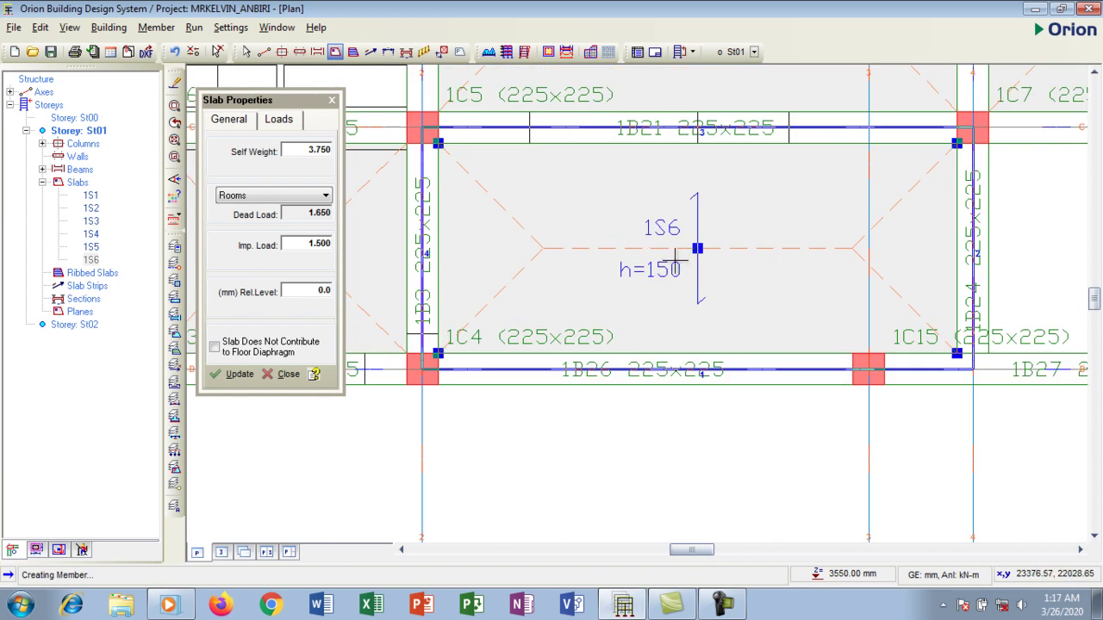
pyautogui.scroll(-1, 693, 239)
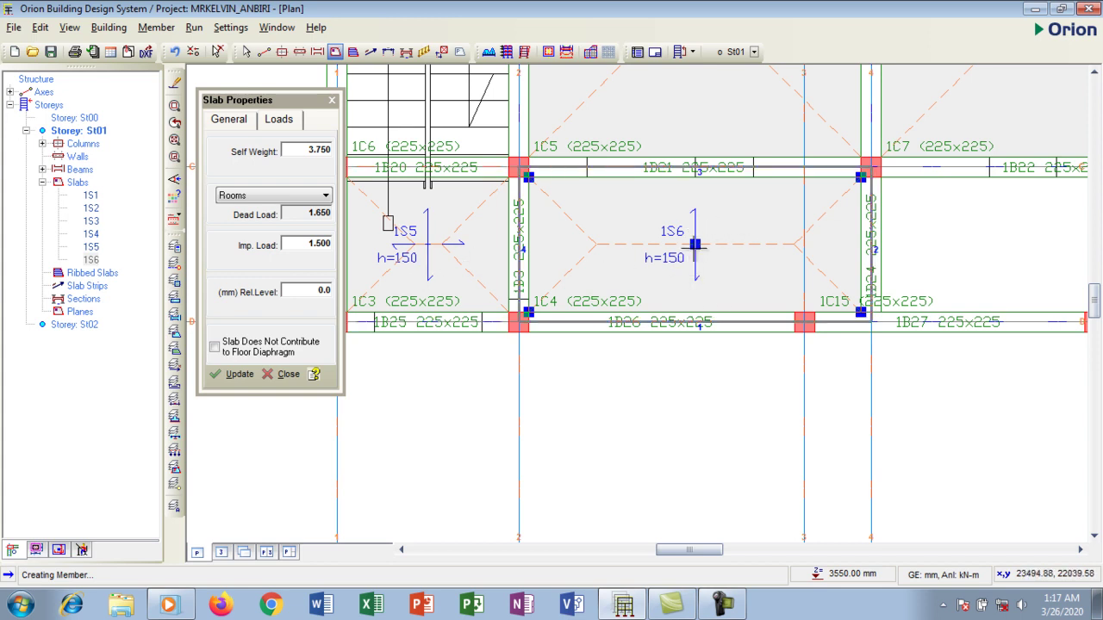
pyautogui.scroll(1, 695, 245)
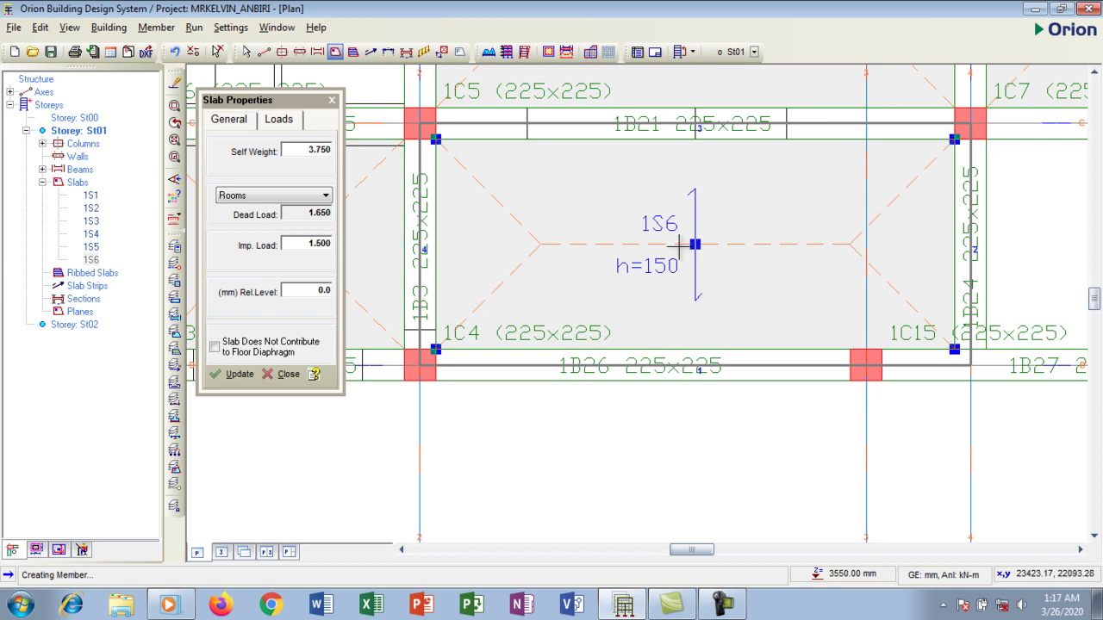
pyautogui.scroll(-3, 680, 250)
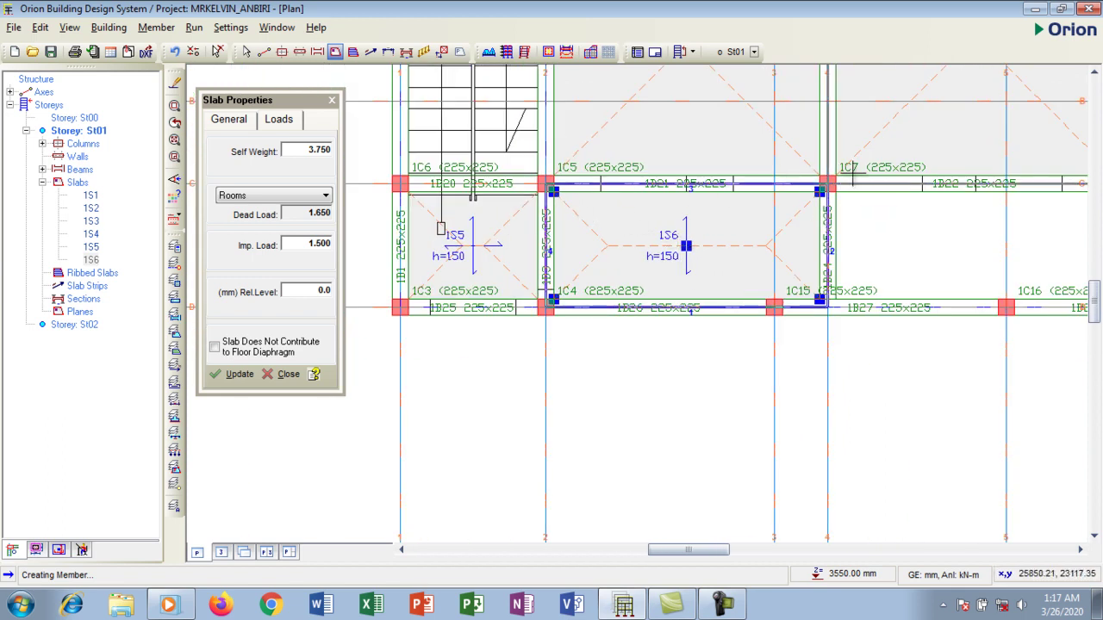
# Insert a slab in the bay between axes 4 and 6 and axes C and D, and check its label.
pyautogui.scroll(-2, 608, 254)
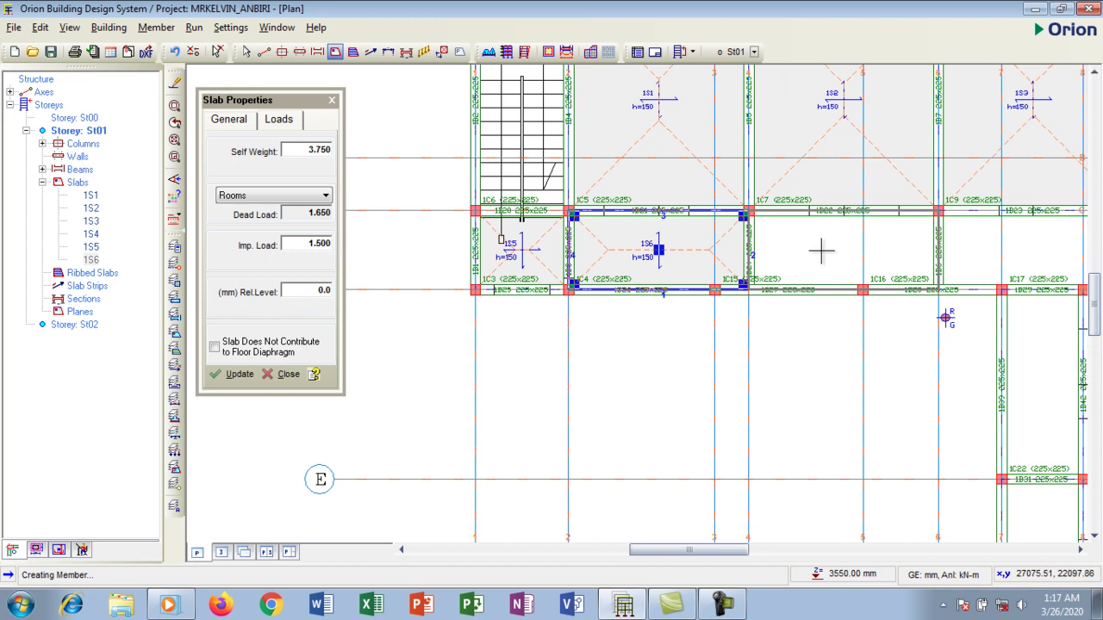
pyautogui.click(822, 251)
pyautogui.scroll(3, 821, 251)
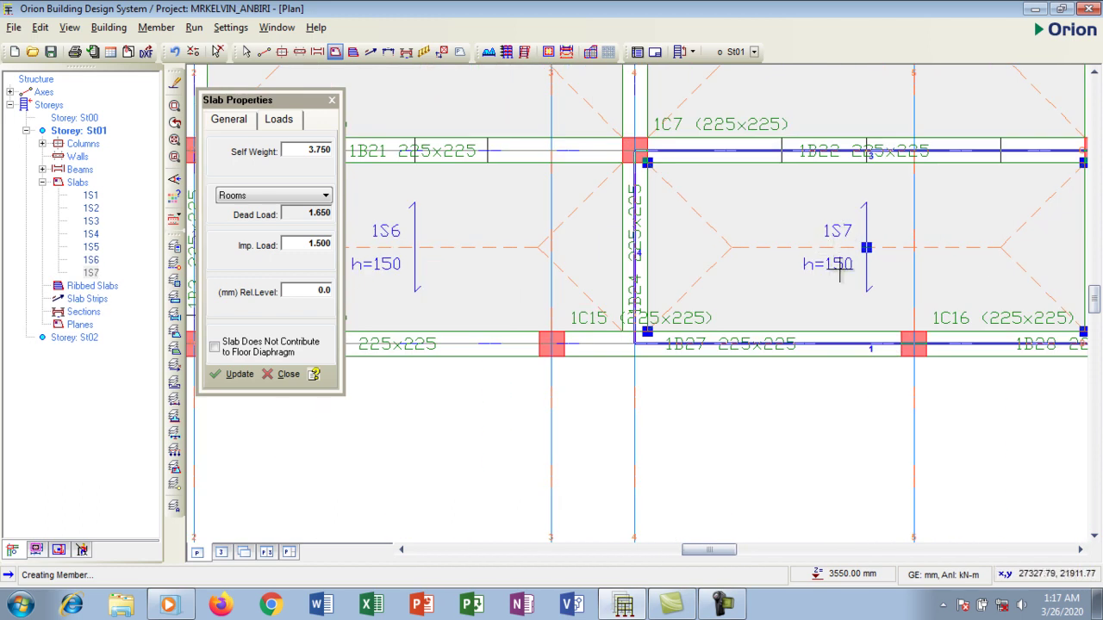
# Insert a slab in the bay between axes 6 and 9 and axes C and D.
pyautogui.scroll(-3, 840, 269)
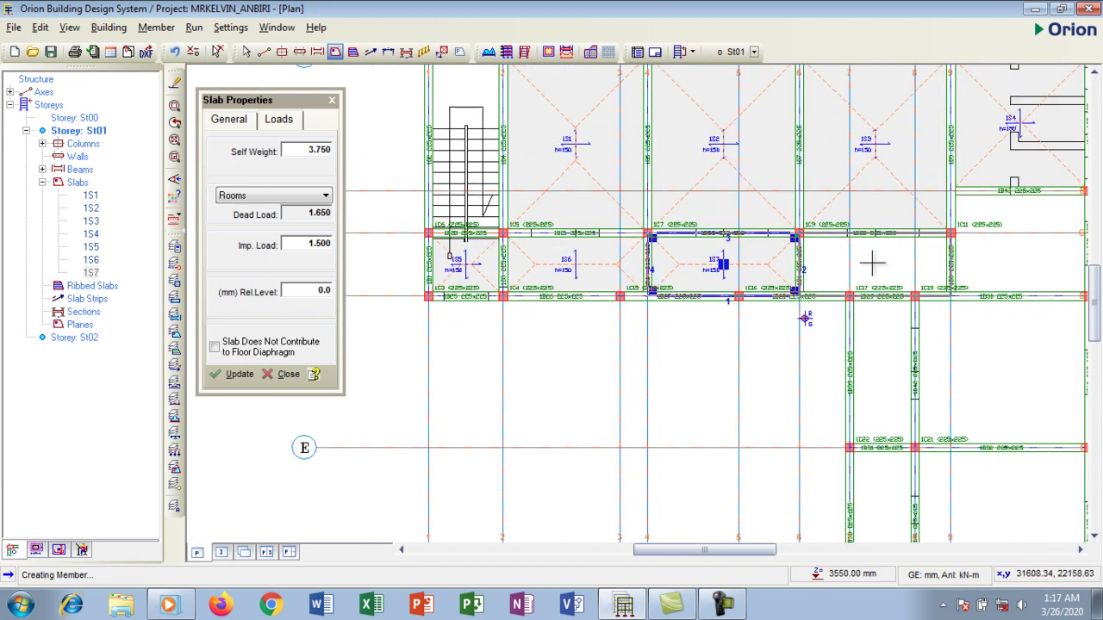
pyautogui.click(871, 262)
pyautogui.scroll(3, 858, 246)
pyautogui.scroll(-2, 848, 235)
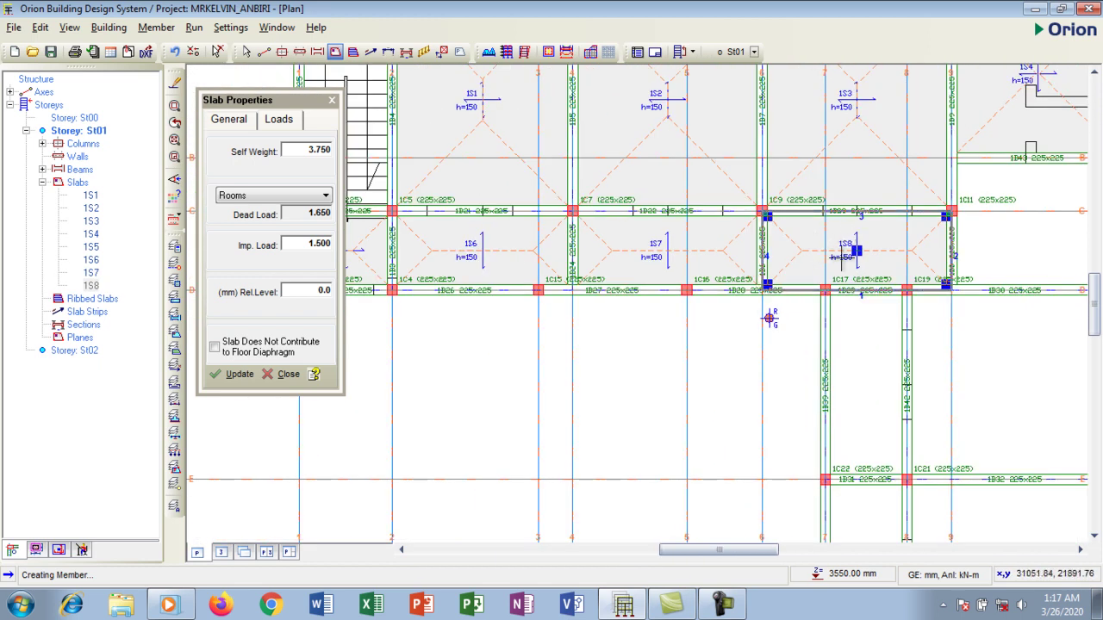
# Insert a slab in the bay between axes 9 and 10 and axes B and D, and check its label.
pyautogui.scroll(-2, 814, 254)
pyautogui.scroll(-1, 819, 259)
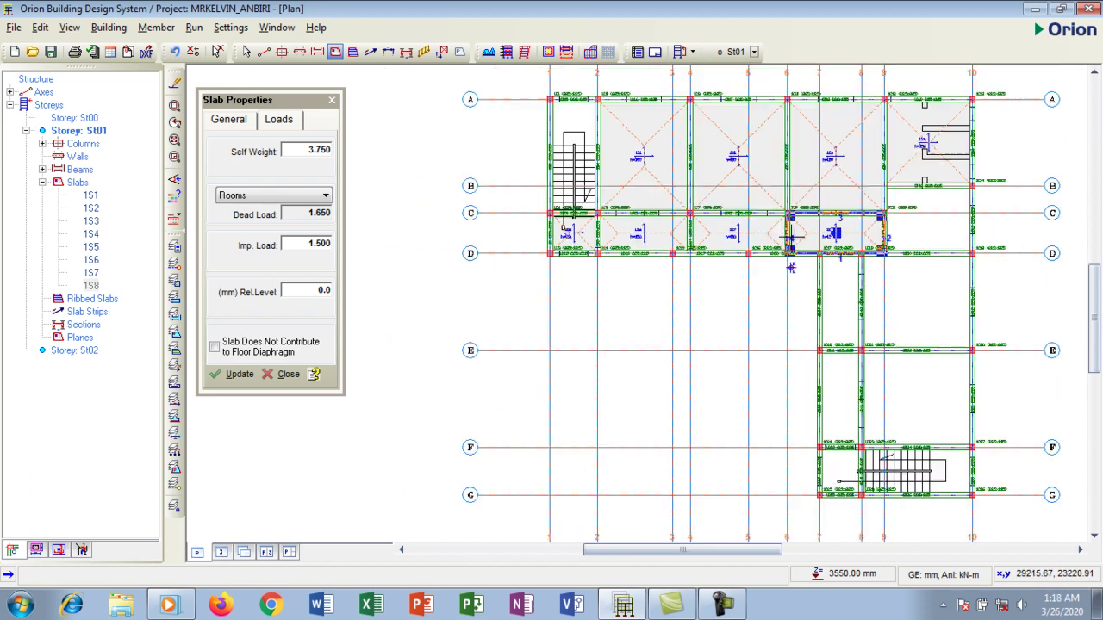
pyautogui.scroll(2, 917, 231)
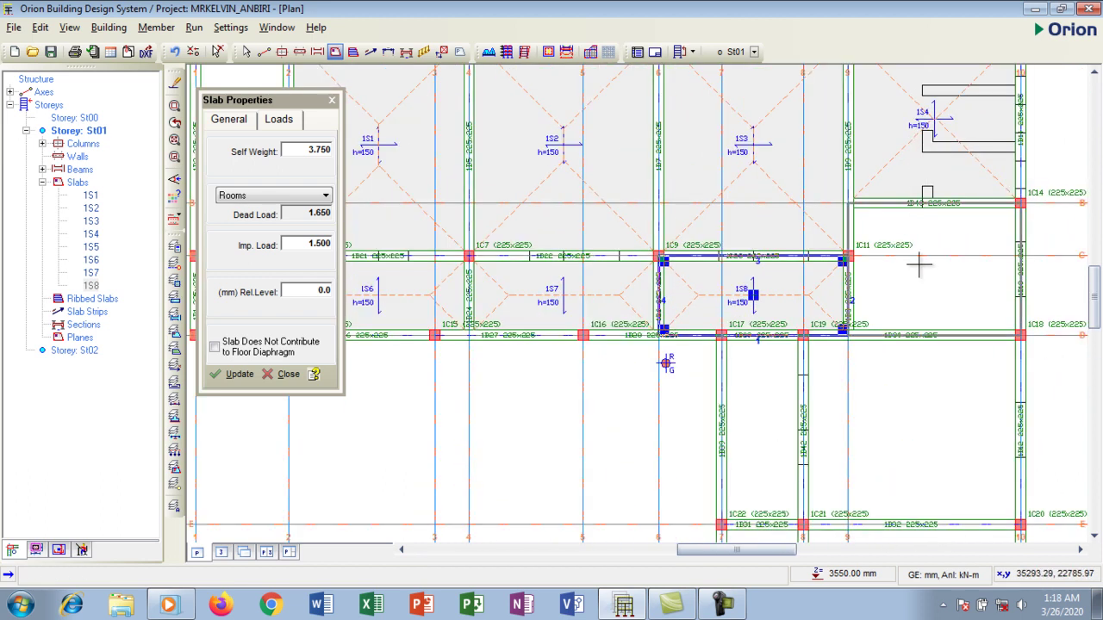
pyautogui.click(920, 263)
pyautogui.scroll(3, 920, 263)
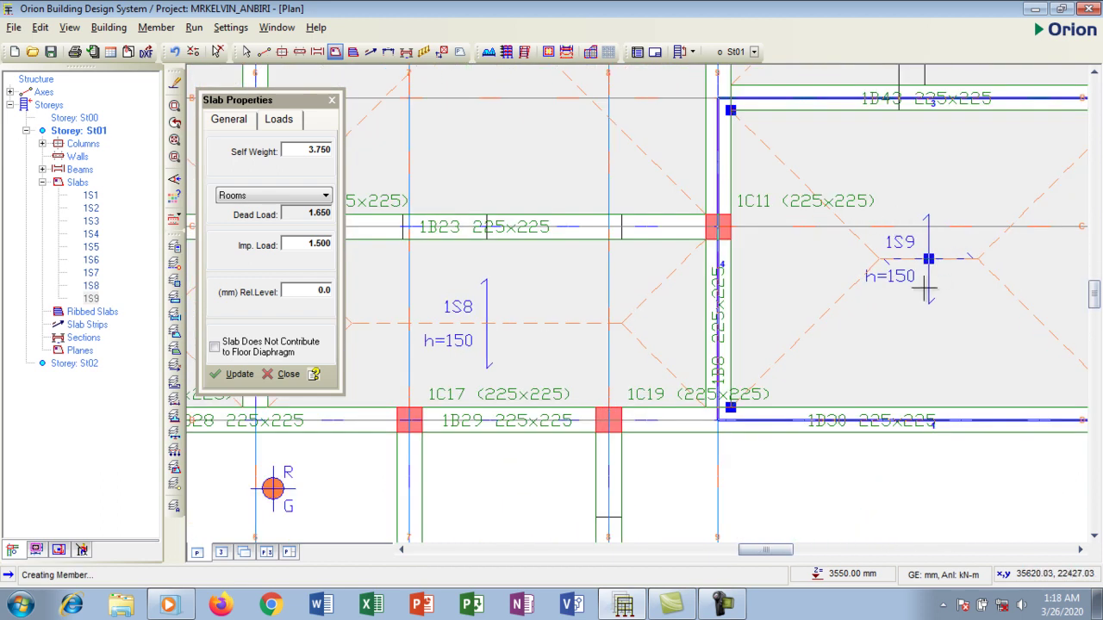
# Insert a slab in the bay between axes 8 and 10 and axes D and E, and check its label.
pyautogui.scroll(-3, 878, 215)
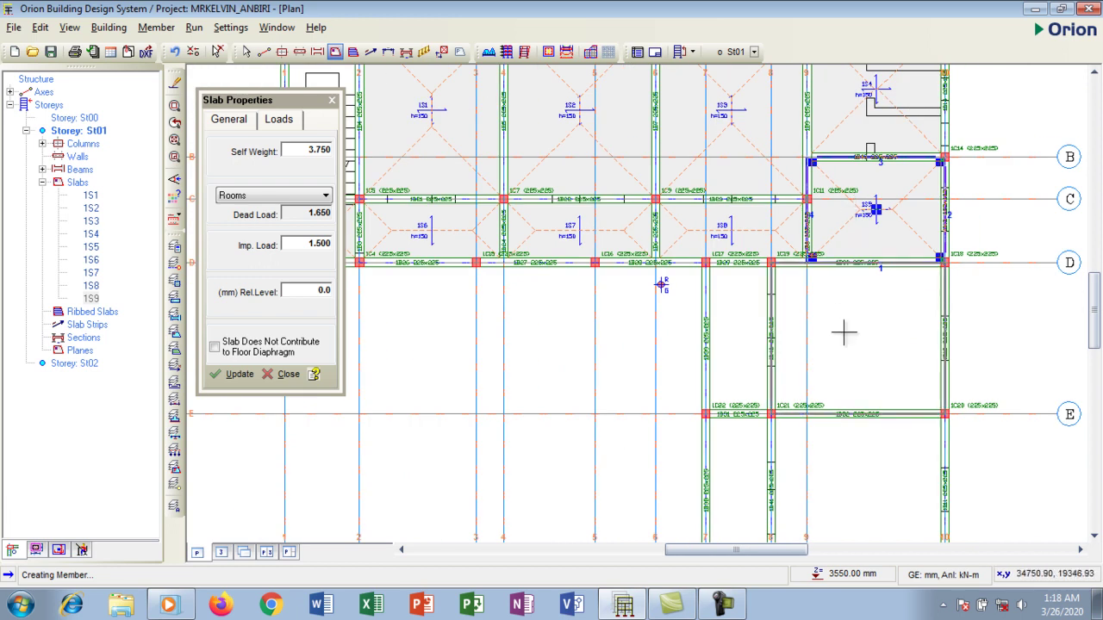
pyautogui.click(844, 333)
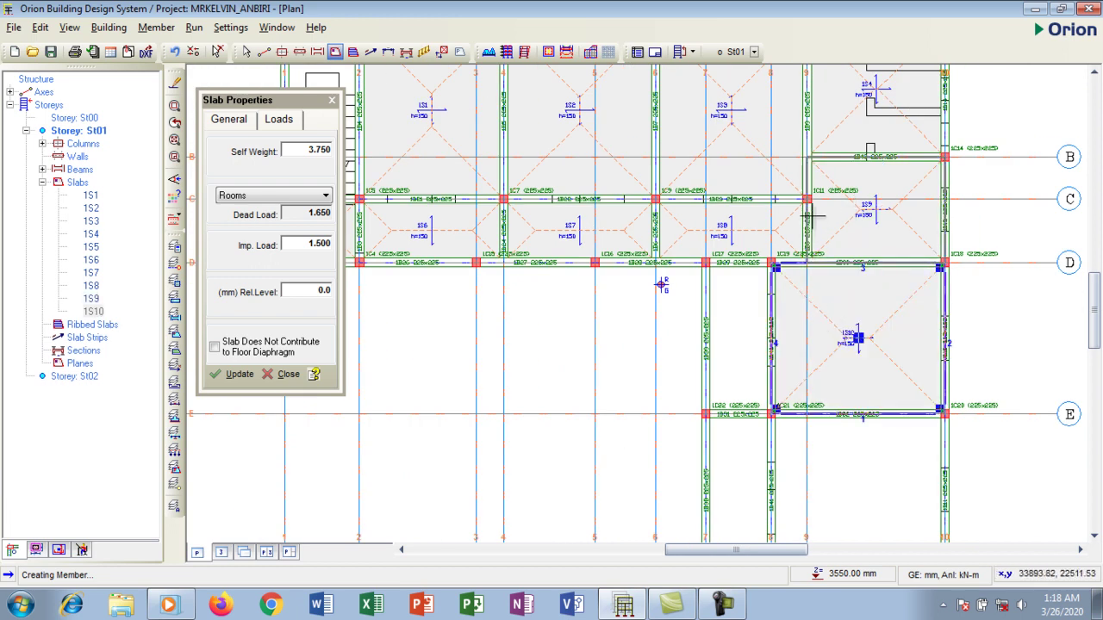
pyautogui.scroll(-2, 813, 232)
pyautogui.scroll(3, 827, 315)
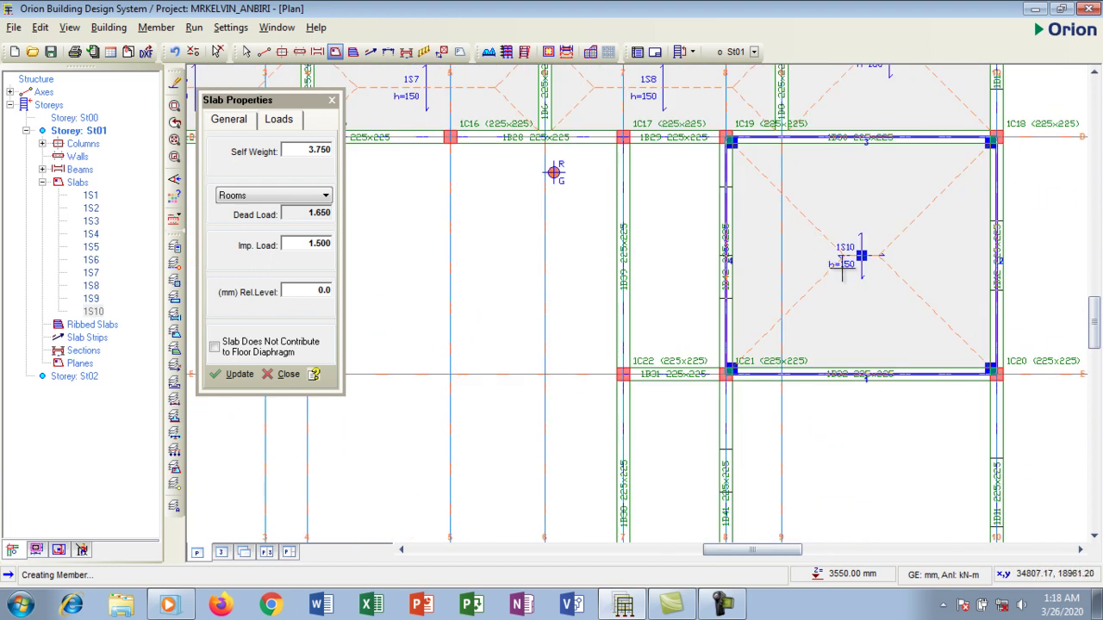
# Insert slabs in the two narrow bays between axes 7 and 8, one from axis D to E and one from E to F.
pyautogui.click(693, 220)
pyautogui.scroll(-2, 698, 225)
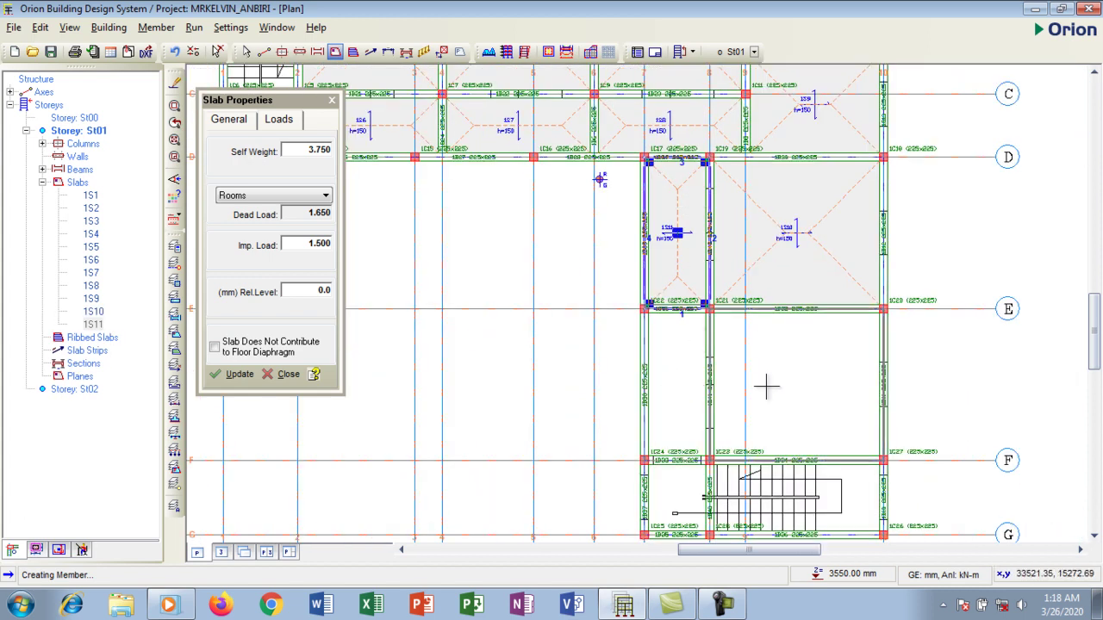
pyautogui.click(686, 372)
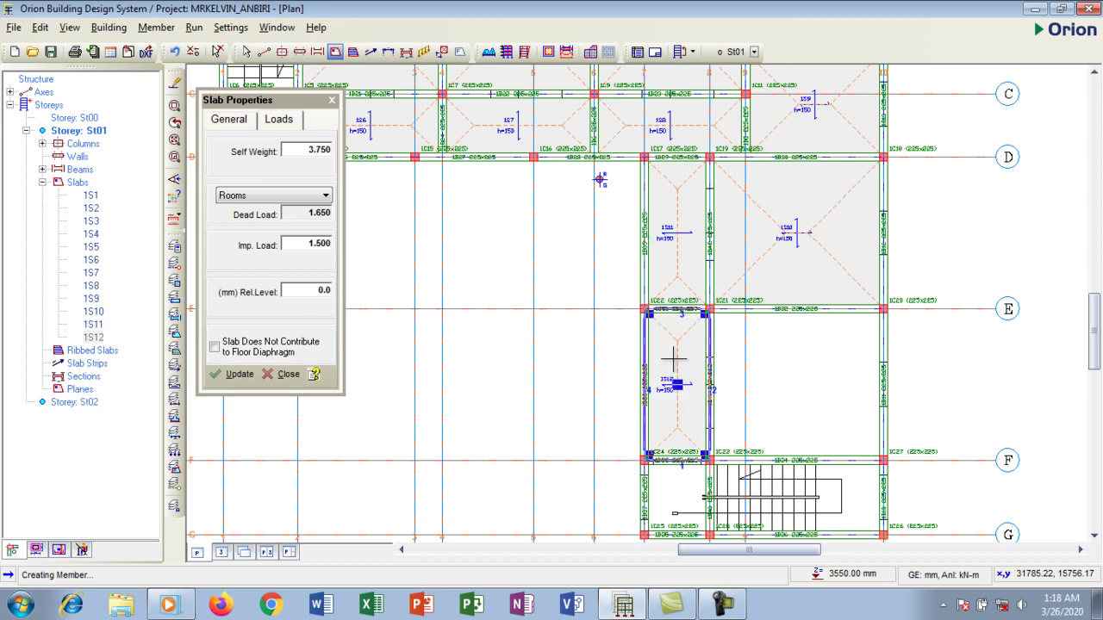
# Insert a slab in the bay between axes 8 and 10 and axes E and F.
pyautogui.scroll(-3, 688, 266)
pyautogui.scroll(3, 722, 275)
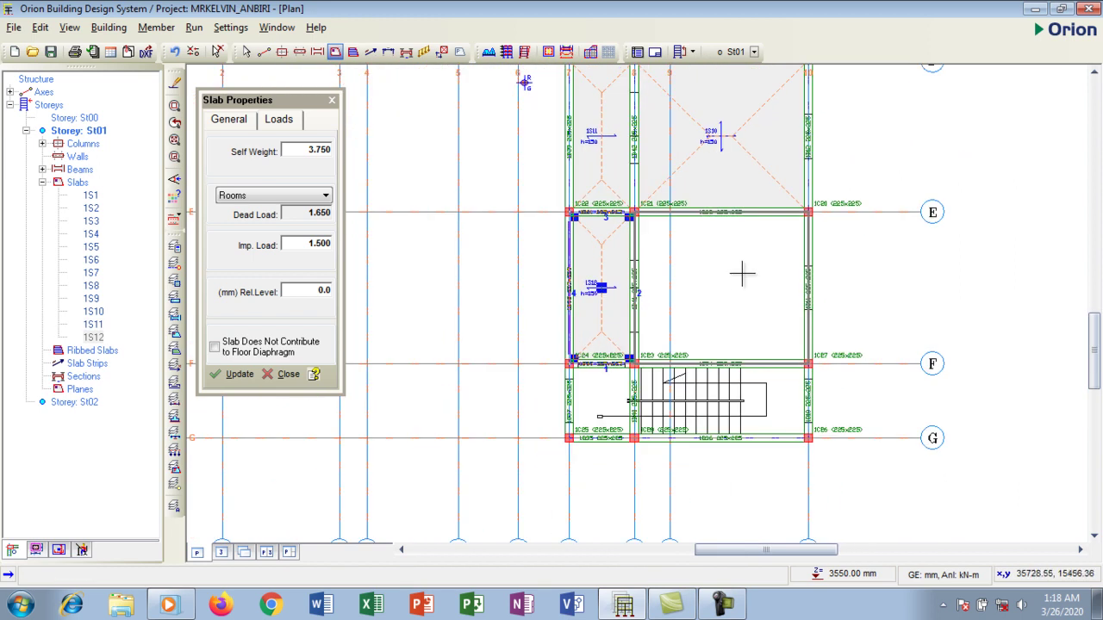
pyautogui.click(724, 286)
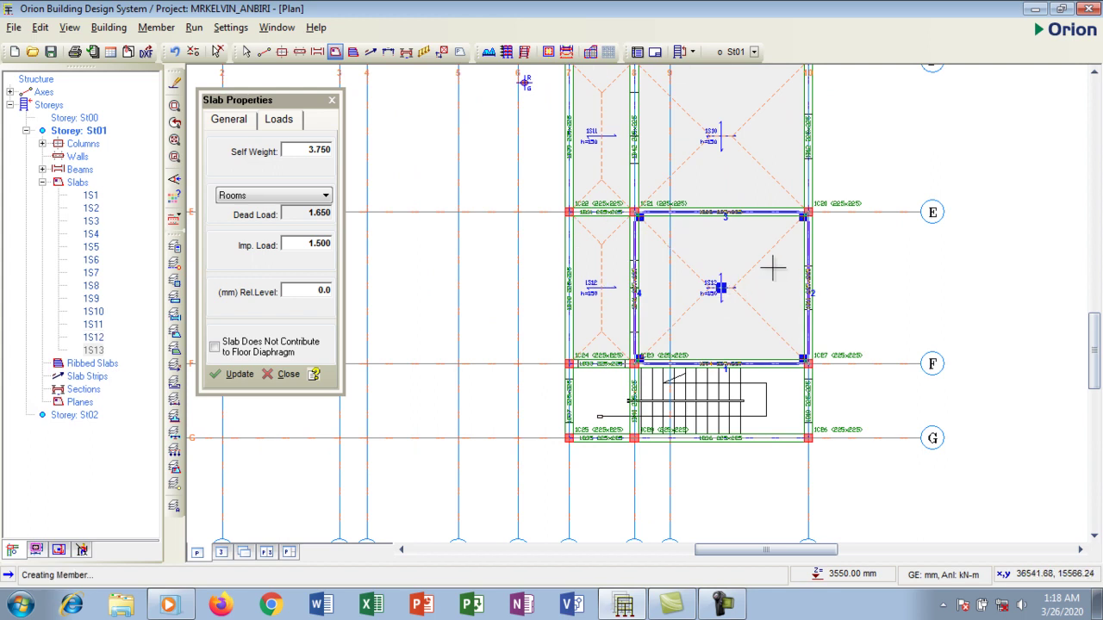
# Insert a slab in the small bay beside the staircase between axes 7 and 8 and axes F and G.
pyautogui.scroll(-3, 771, 276)
pyautogui.scroll(3, 647, 384)
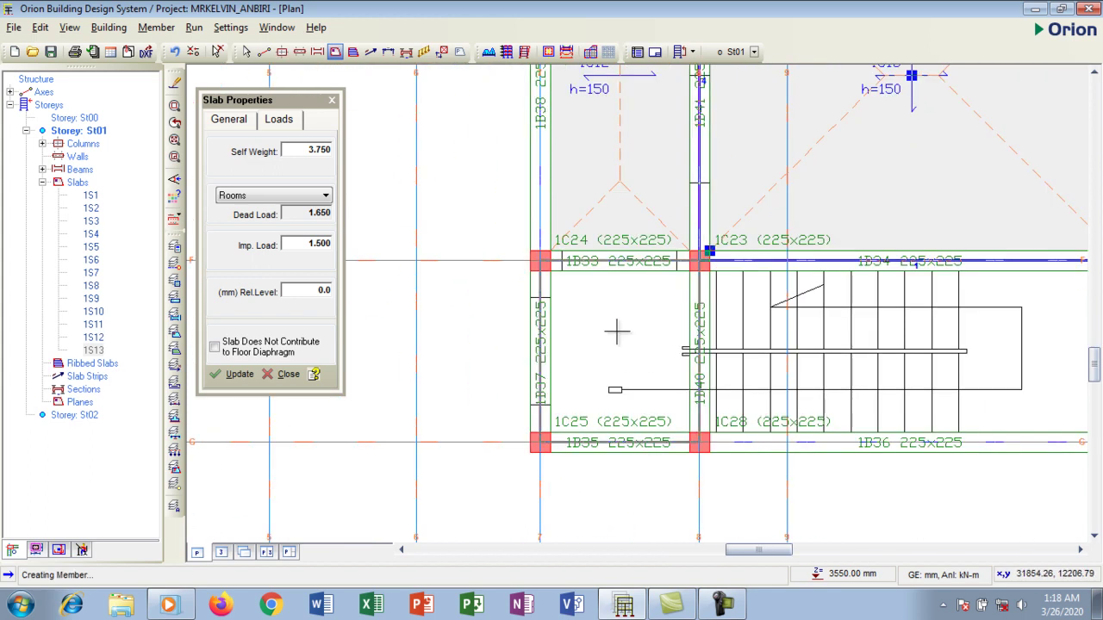
pyautogui.click(617, 332)
pyautogui.scroll(-3, 639, 300)
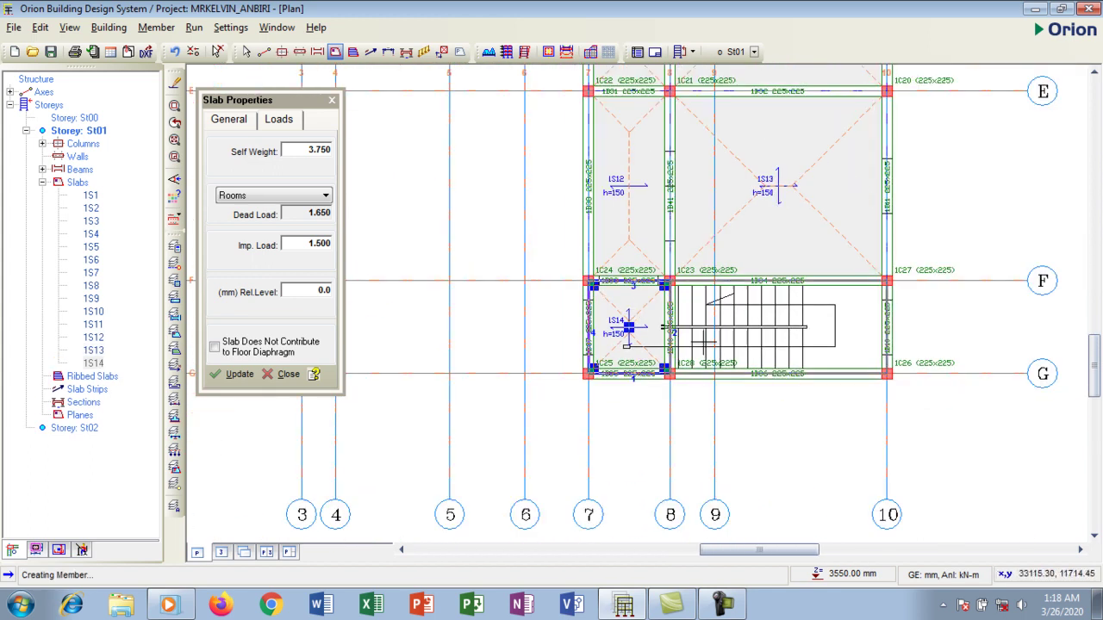
pyautogui.scroll(-1, 659, 327)
pyautogui.scroll(2, 767, 338)
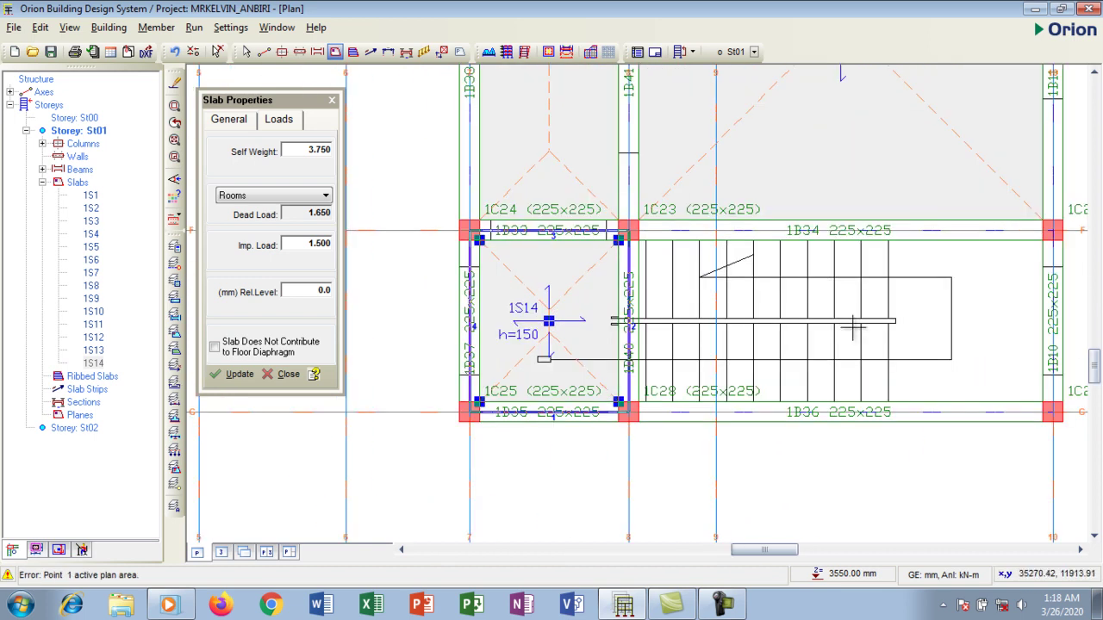
# Look over the whole St01 plan to check the slab layout and the two staircase bays.
pyautogui.scroll(-3, 862, 328)
pyautogui.scroll(-2, 701, 84)
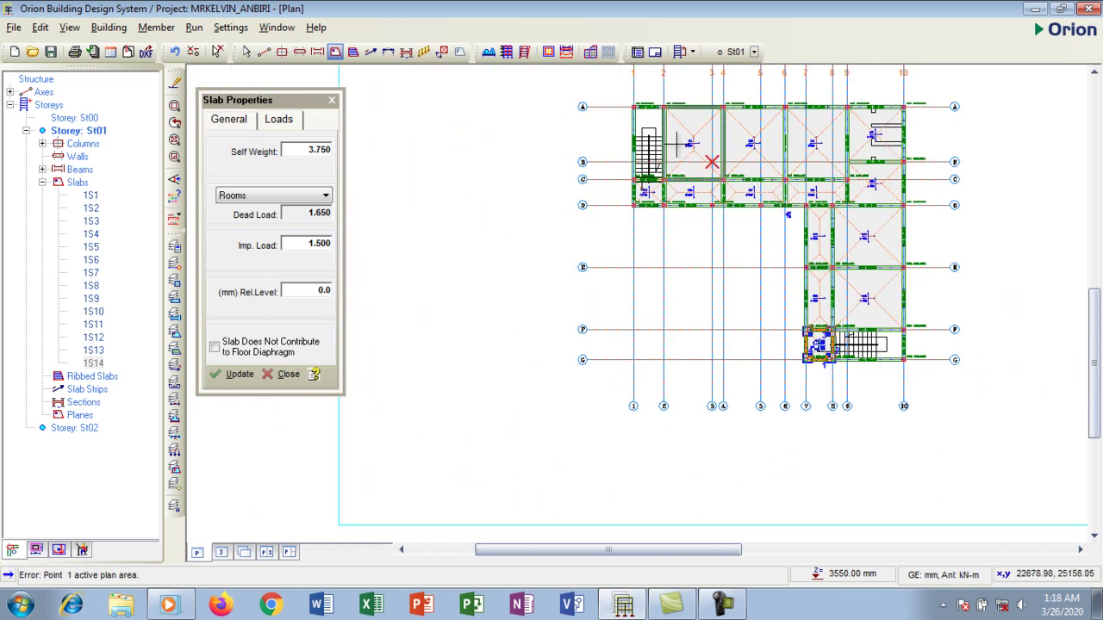
pyautogui.scroll(2, 897, 286)
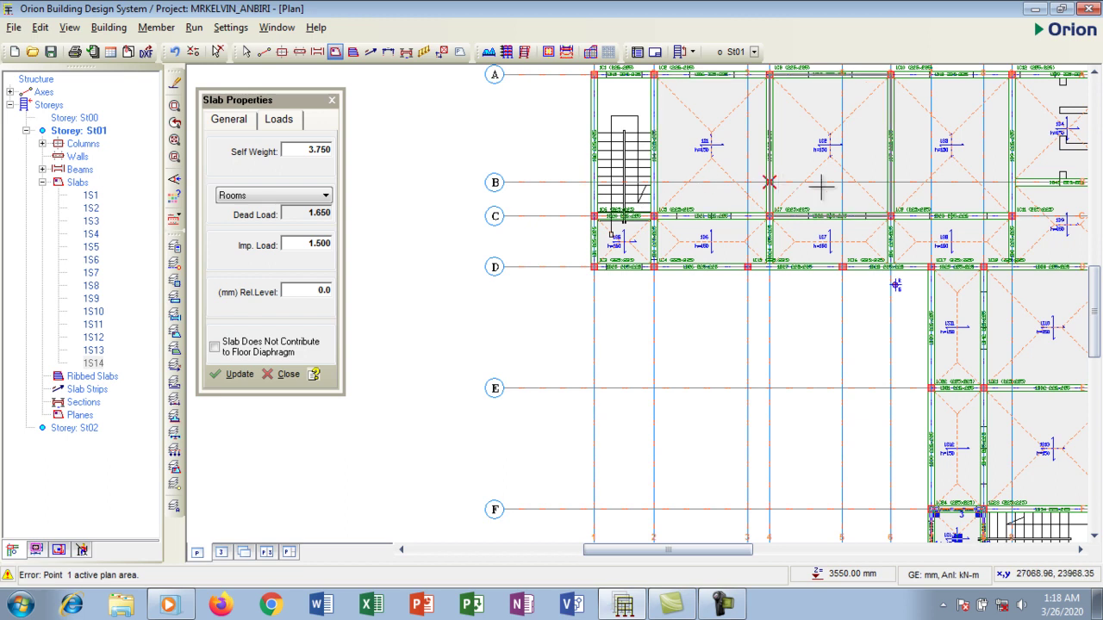
pyautogui.scroll(-2, 597, 148)
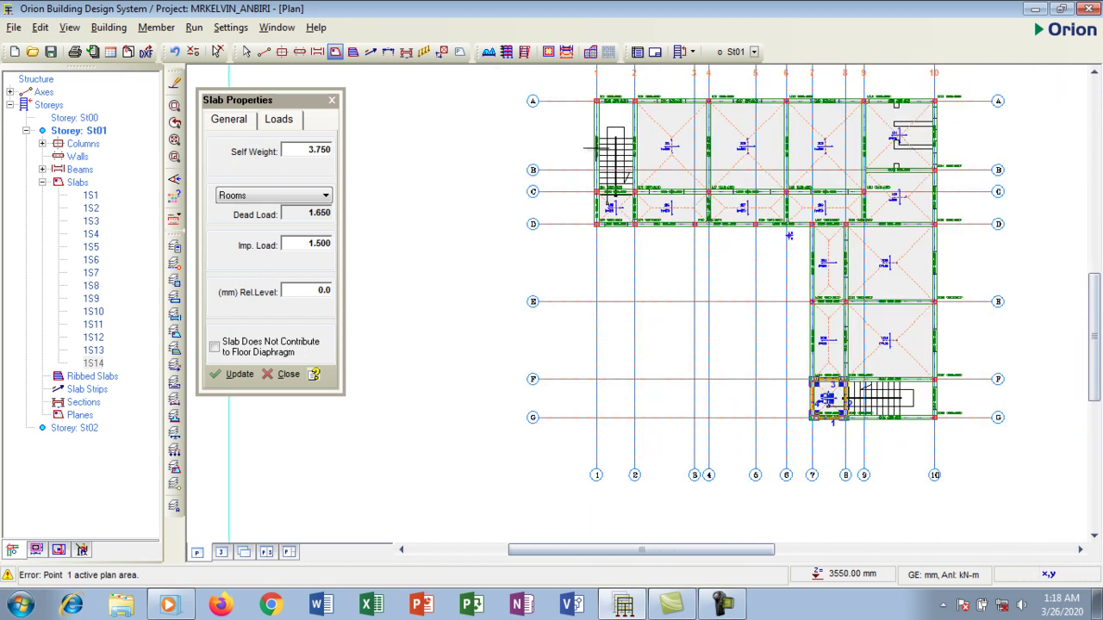
pyautogui.scroll(1, 808, 165)
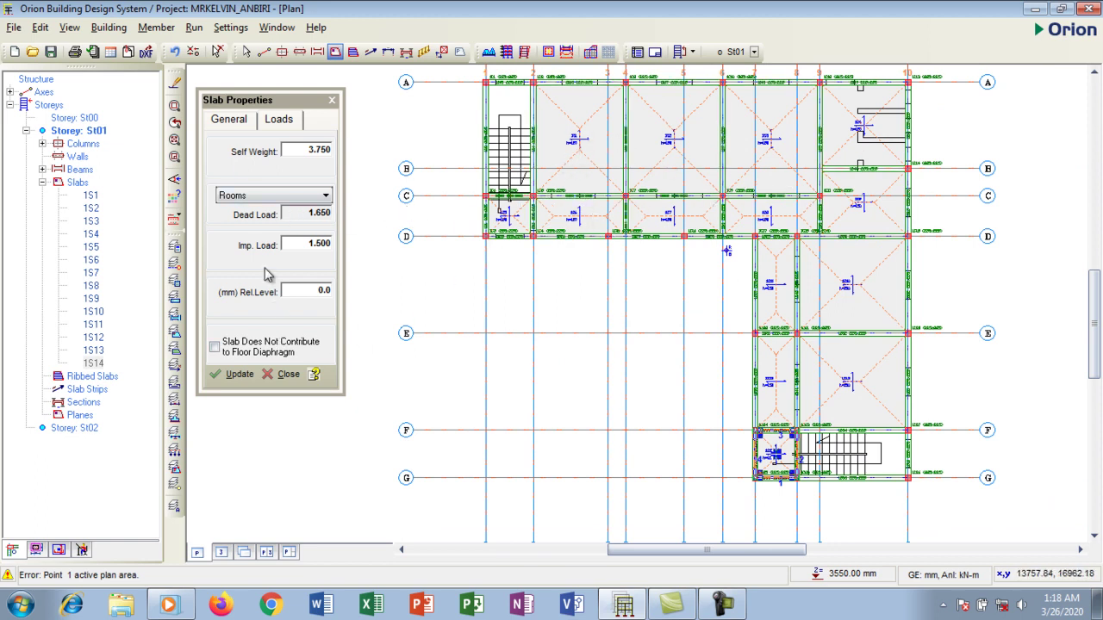
# Close the slab properties and display the plan side by side with the 3D model.
pyautogui.moveTo(276, 105); pyautogui.dragTo(343, 101)
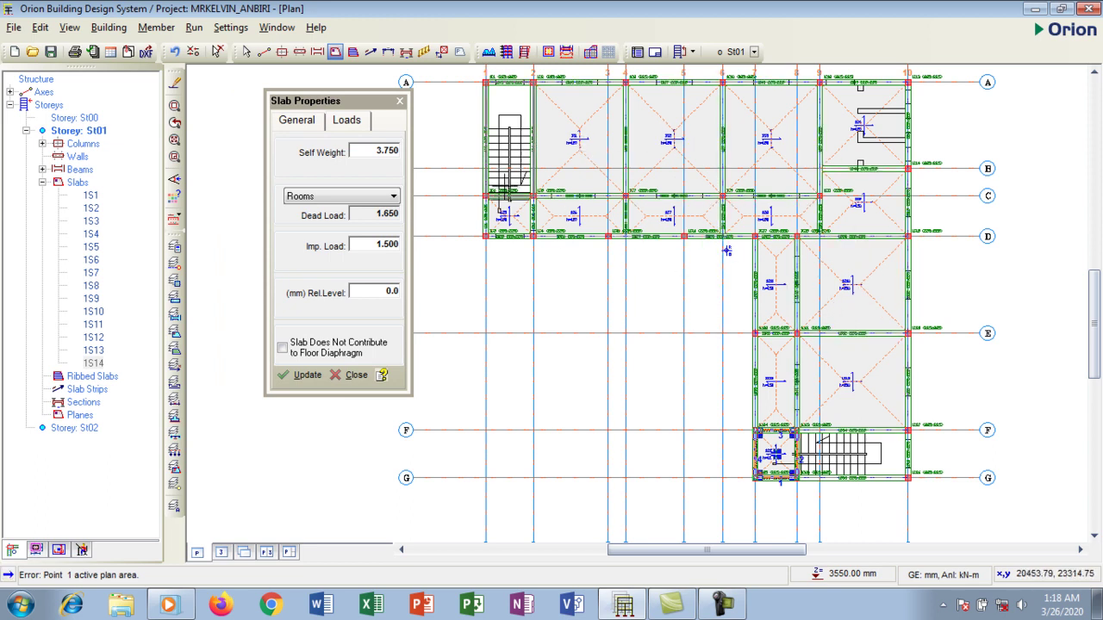
pyautogui.click(399, 102)
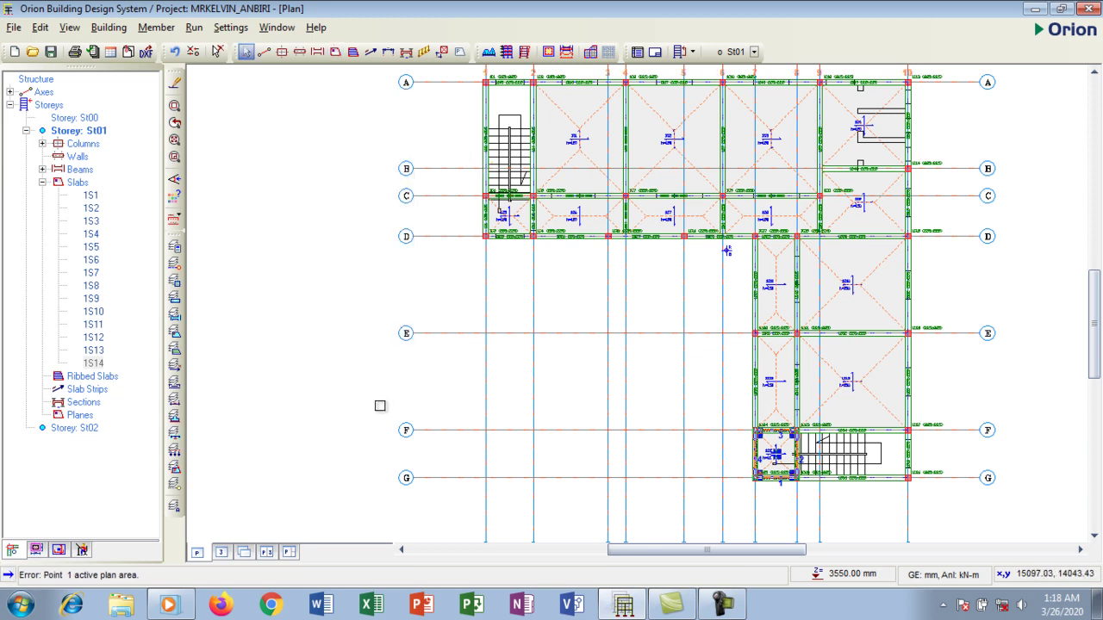
pyautogui.click(266, 553)
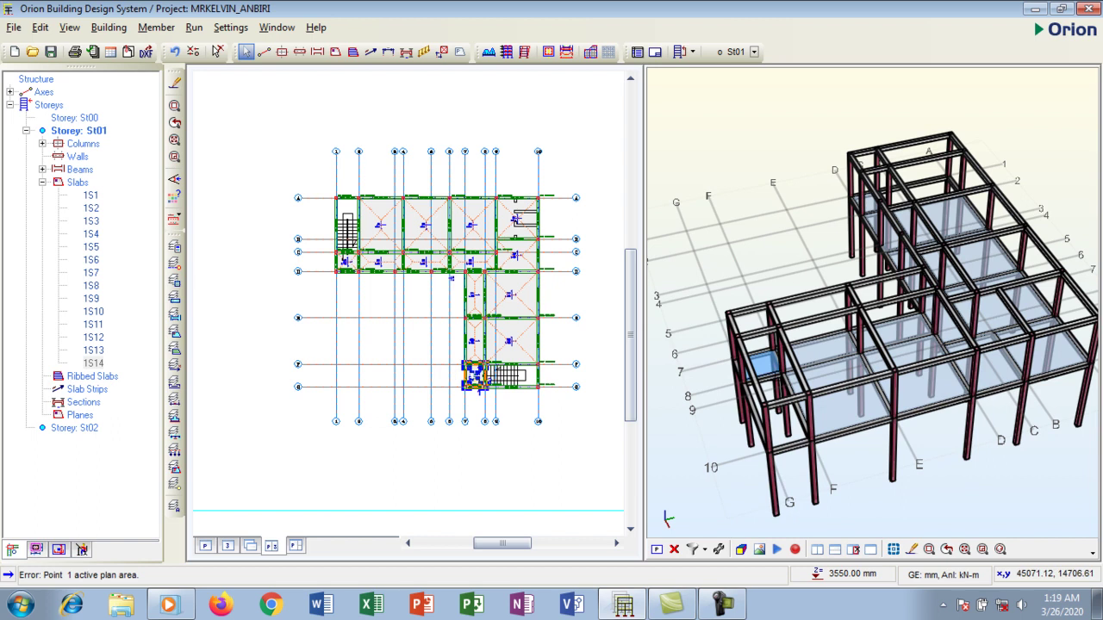
pyautogui.moveTo(480, 386)
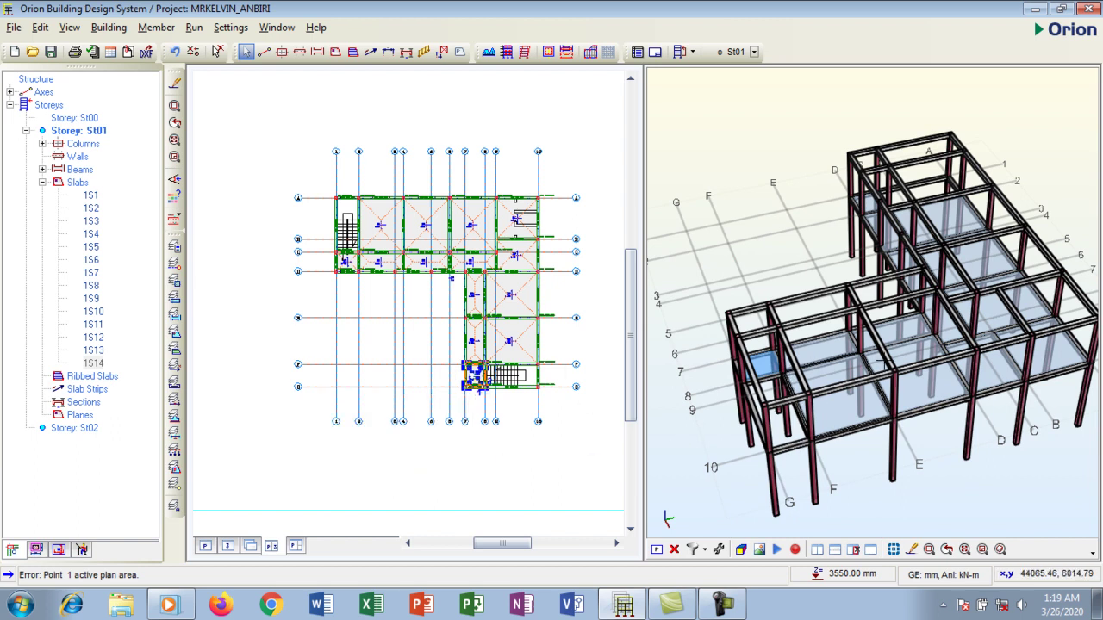
# Play the clockwise rotation animation of the 3D model, save the project changes when asked, and close the animation.
pyautogui.click(778, 550)
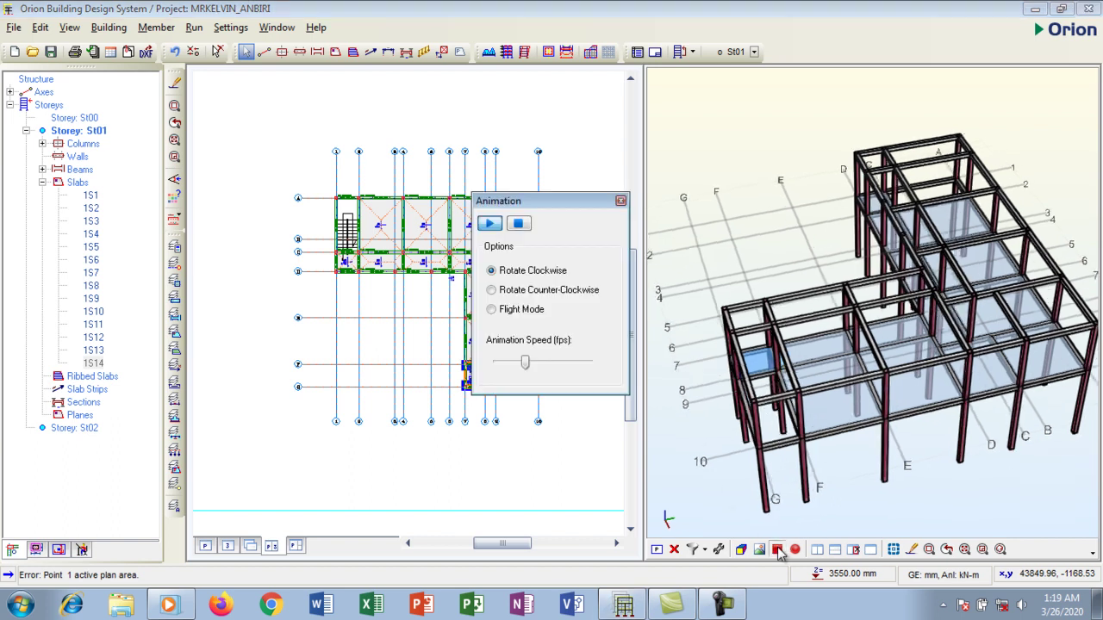
pyautogui.moveTo(581, 212); pyautogui.dragTo(278, 143)
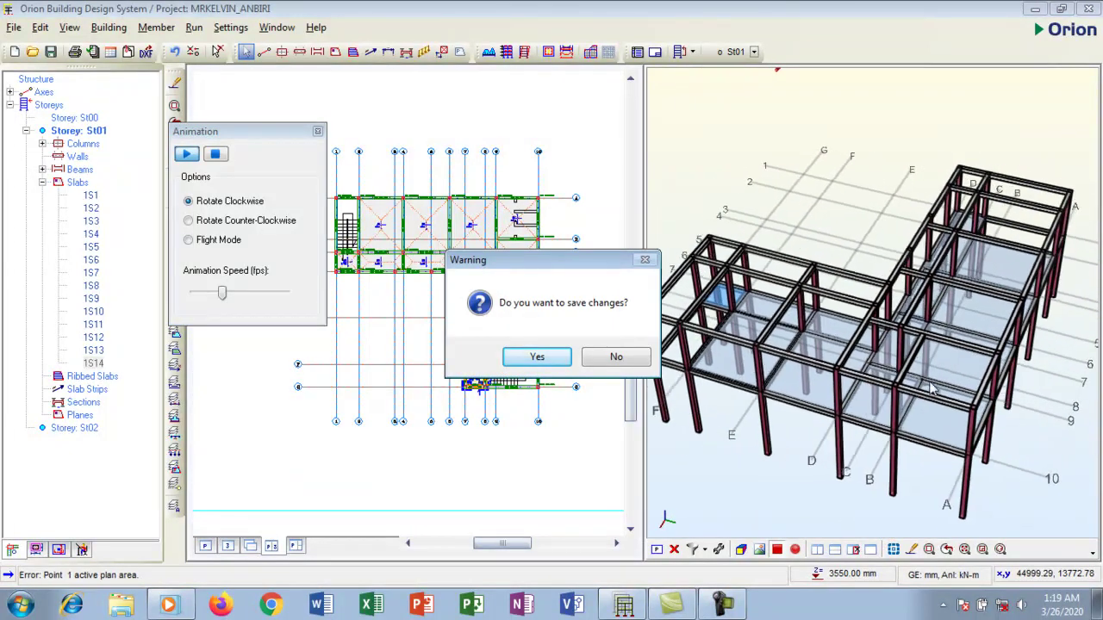
pyautogui.moveTo(544, 259); pyautogui.dragTo(550, 130)
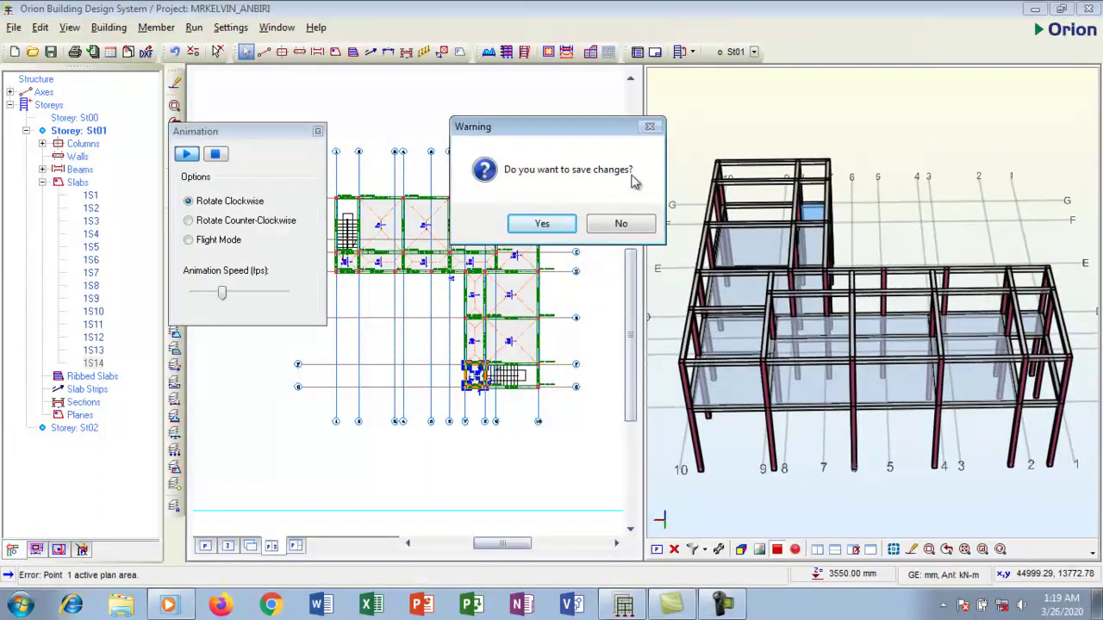
pyautogui.click(545, 223)
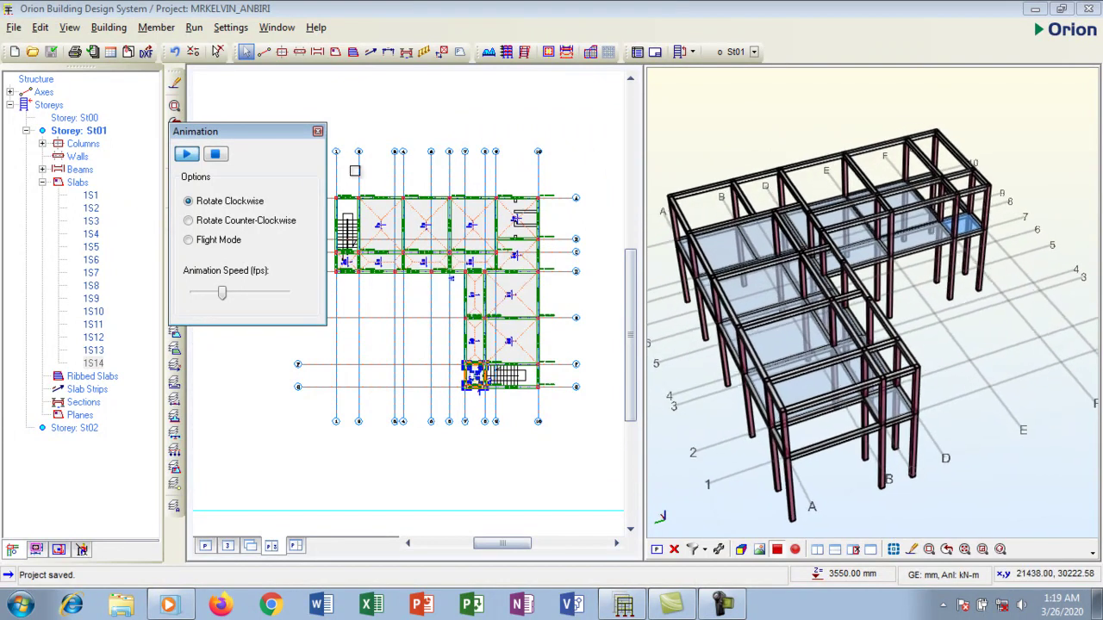
pyautogui.moveTo(314, 132); pyautogui.dragTo(578, 97)
pyautogui.click(579, 95)
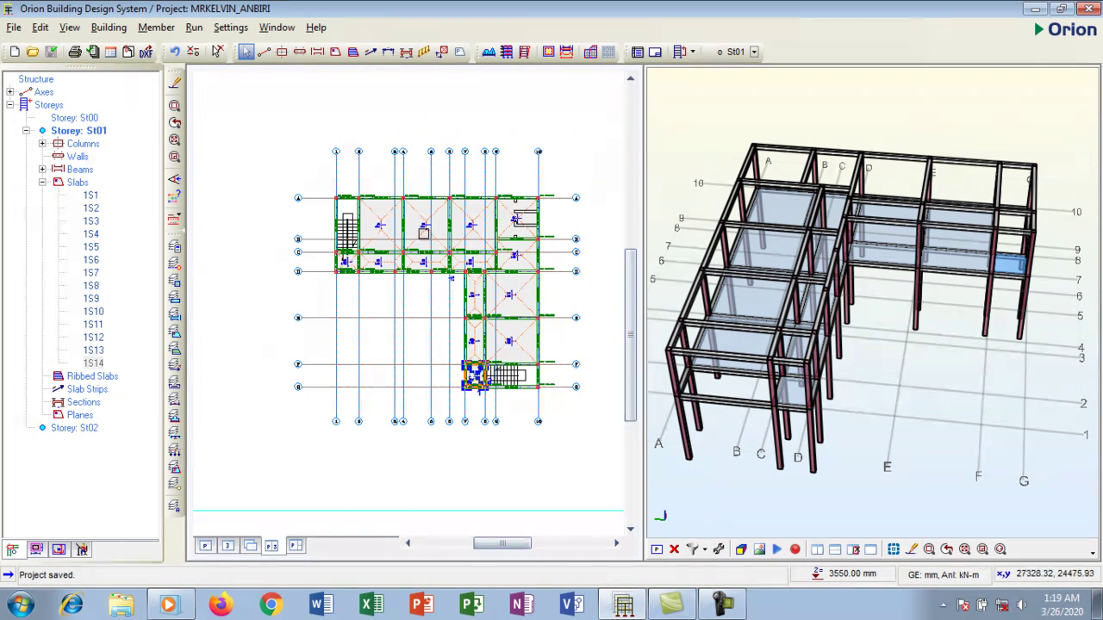
# Locate slabs 1S1, 1S2, 1S3 and 1S10 in the plan and 3D views by selecting them one at a time, ending on 1S1.
pyautogui.click(381, 220)
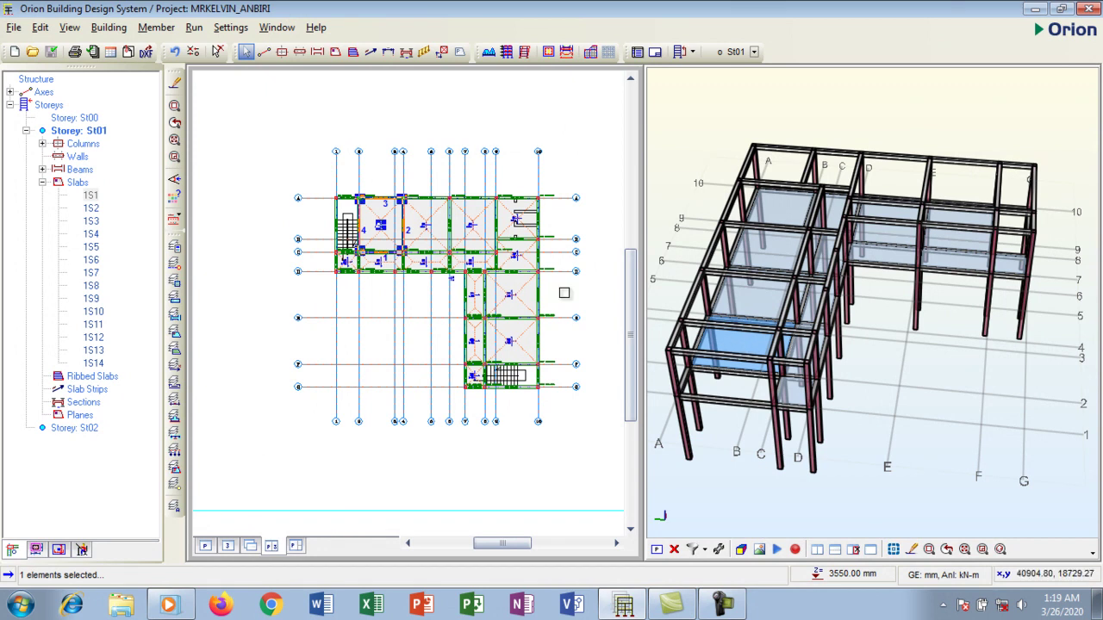
pyautogui.click(425, 223)
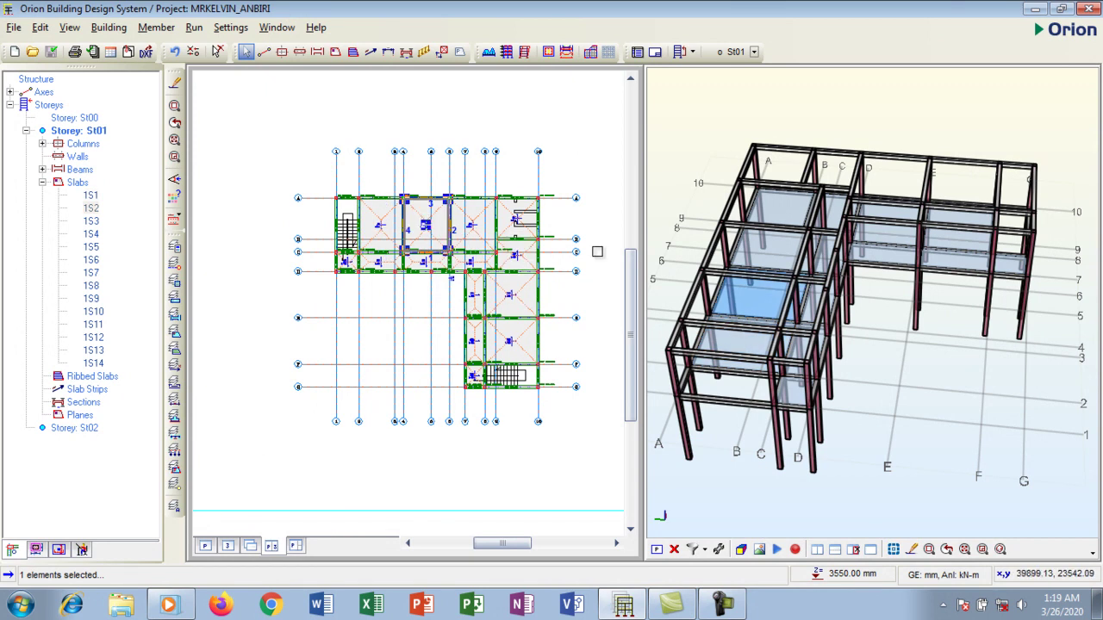
pyautogui.click(478, 217)
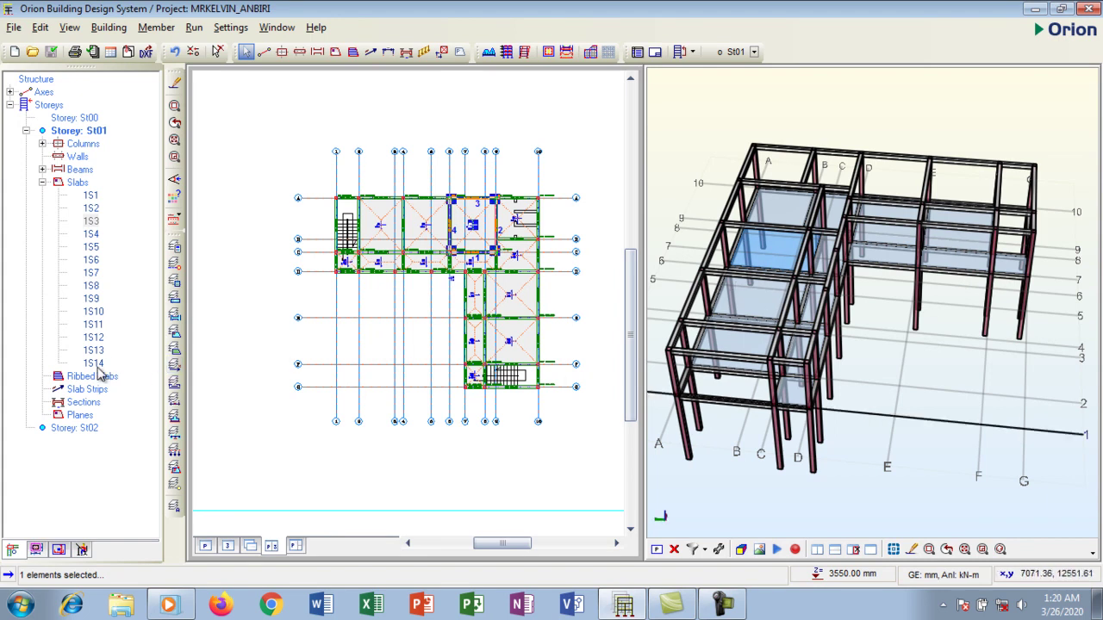
pyautogui.click(91, 312)
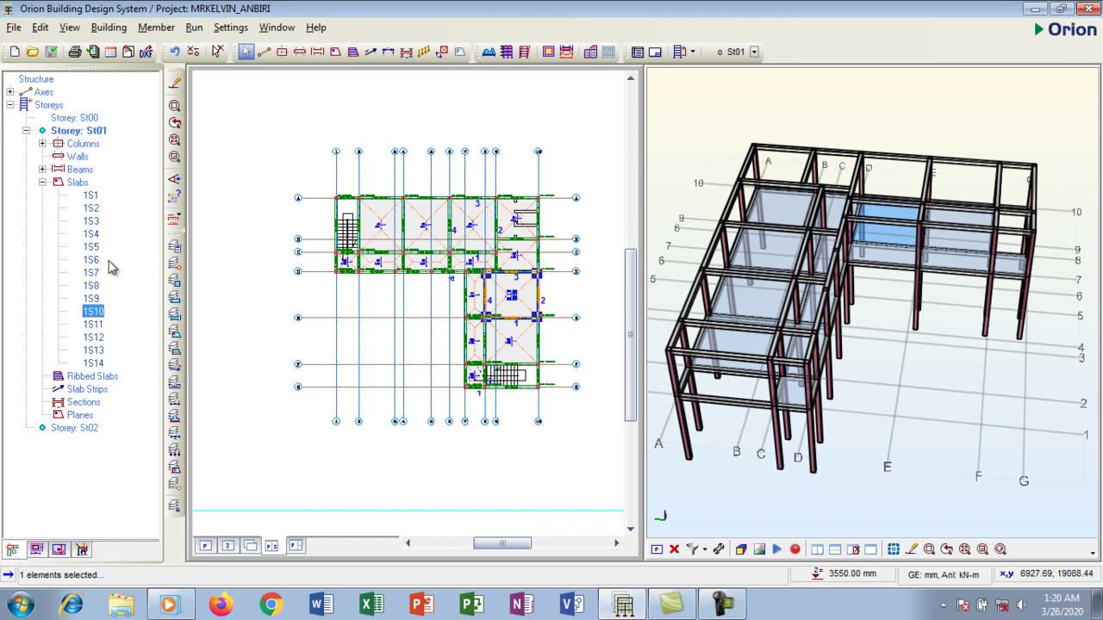
pyautogui.click(89, 196)
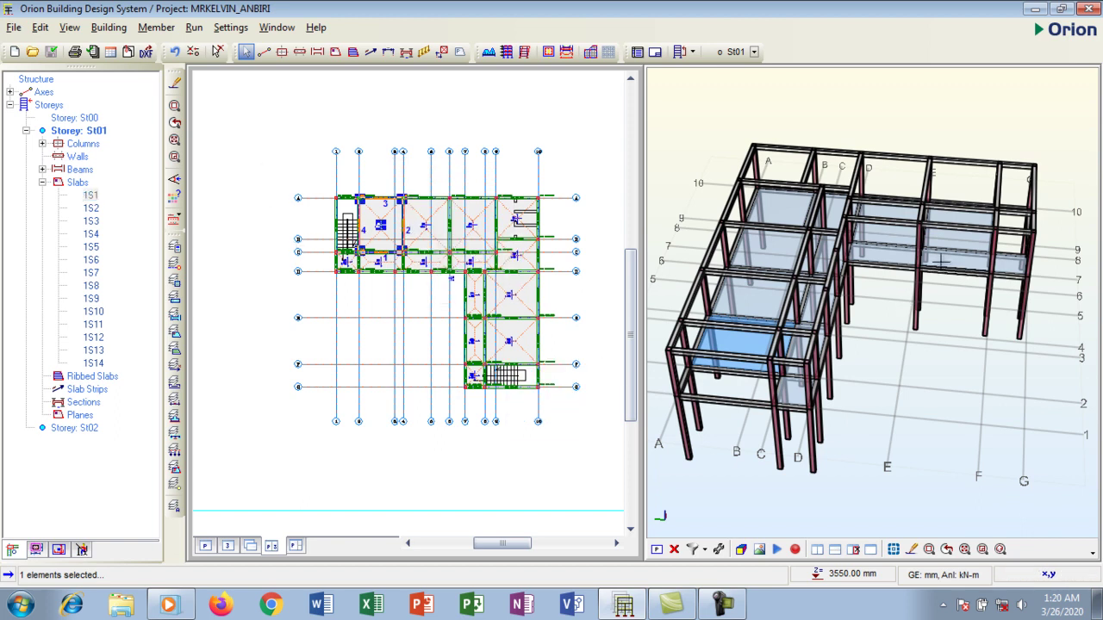
pyautogui.moveTo(634, 280); pyautogui.dragTo(633, 293)
pyautogui.scroll(-5, 1010, 239)
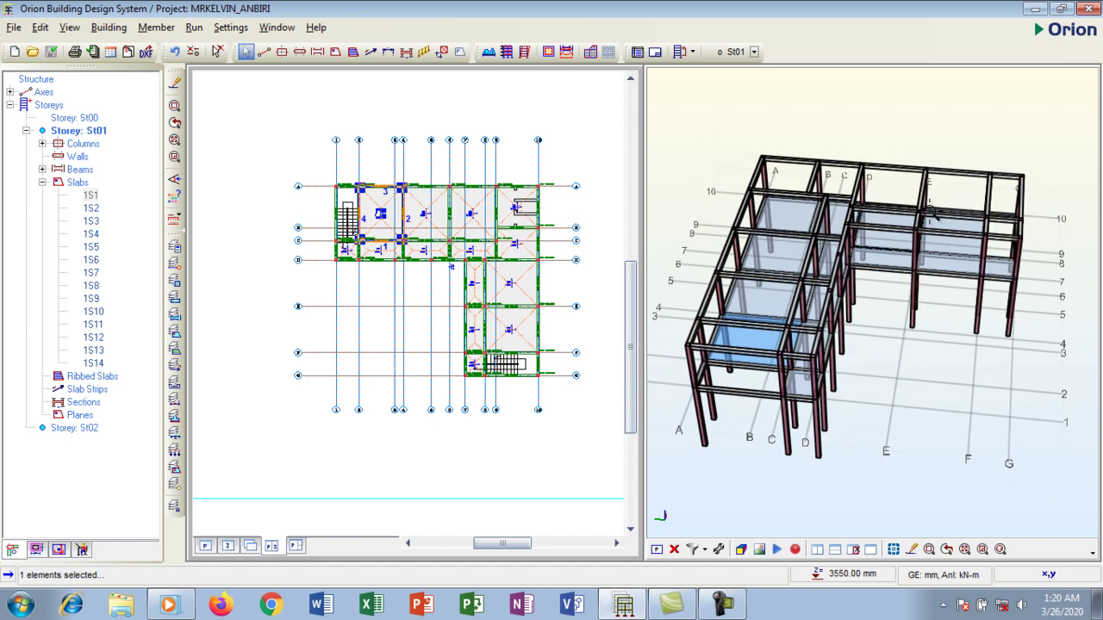
pyautogui.scroll(5, 940, 249)
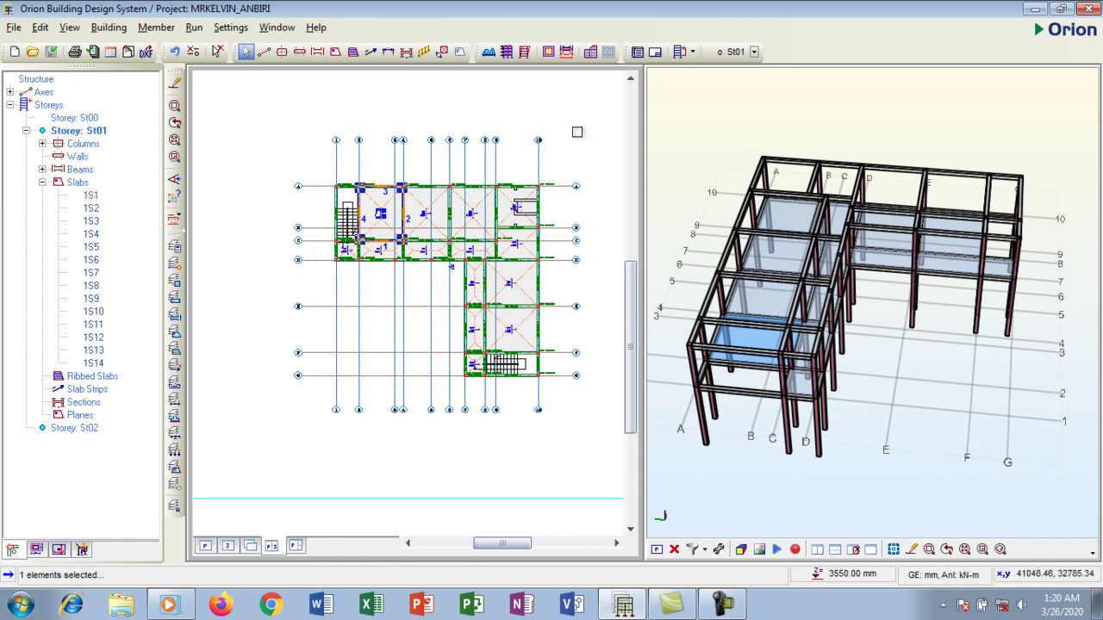
pyautogui.scroll(-3, 487, 223)
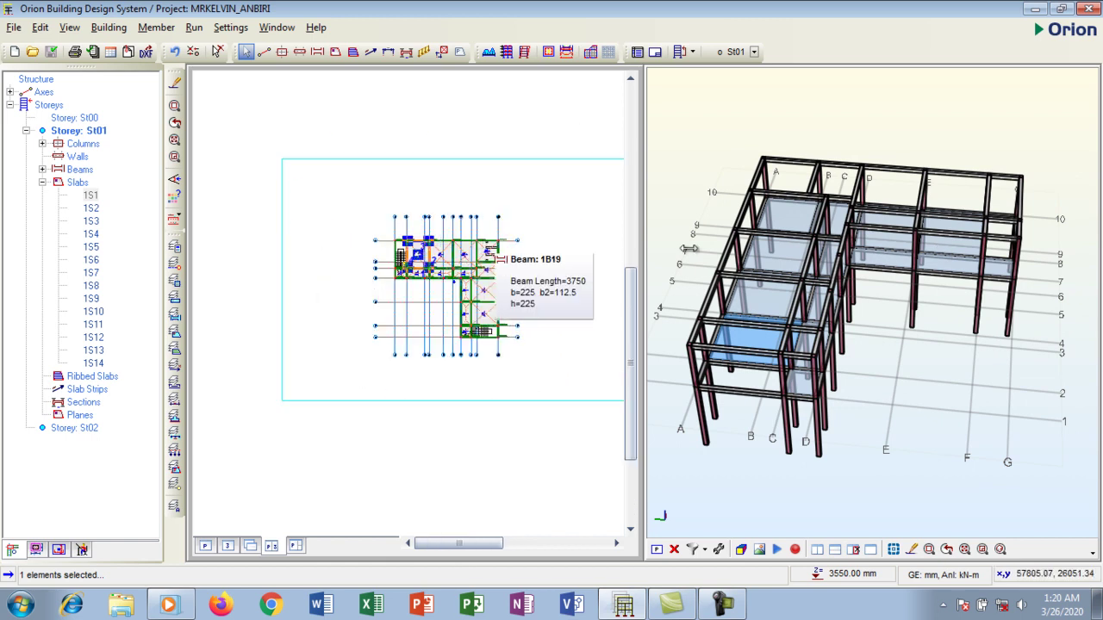
pyautogui.scroll(-2, 616, 203)
pyautogui.scroll(4, 616, 203)
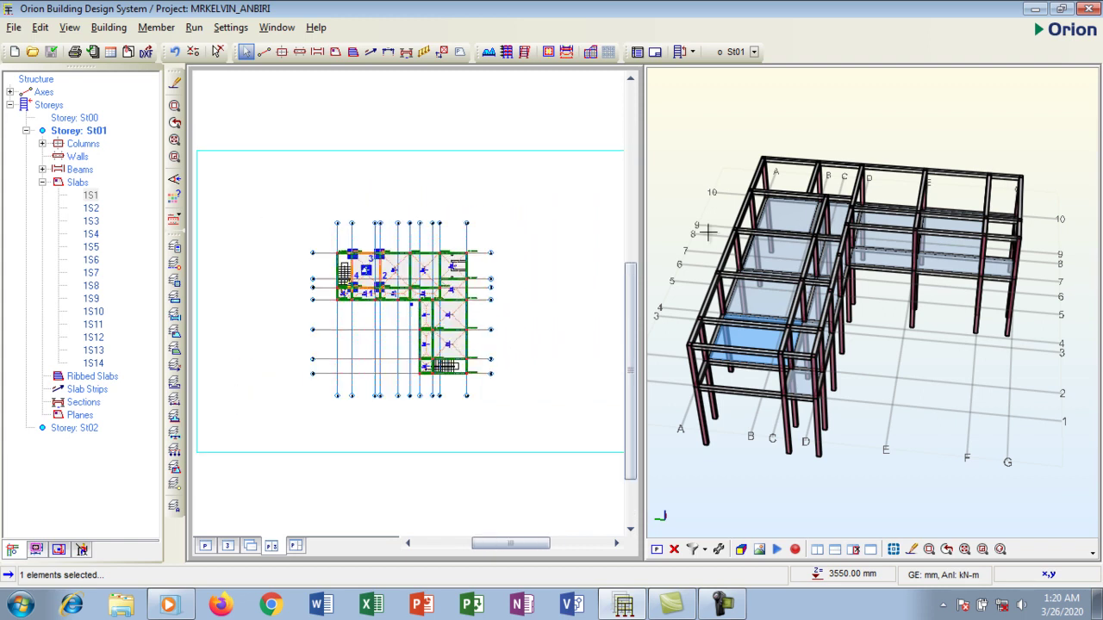
pyautogui.scroll(-3, 622, 226)
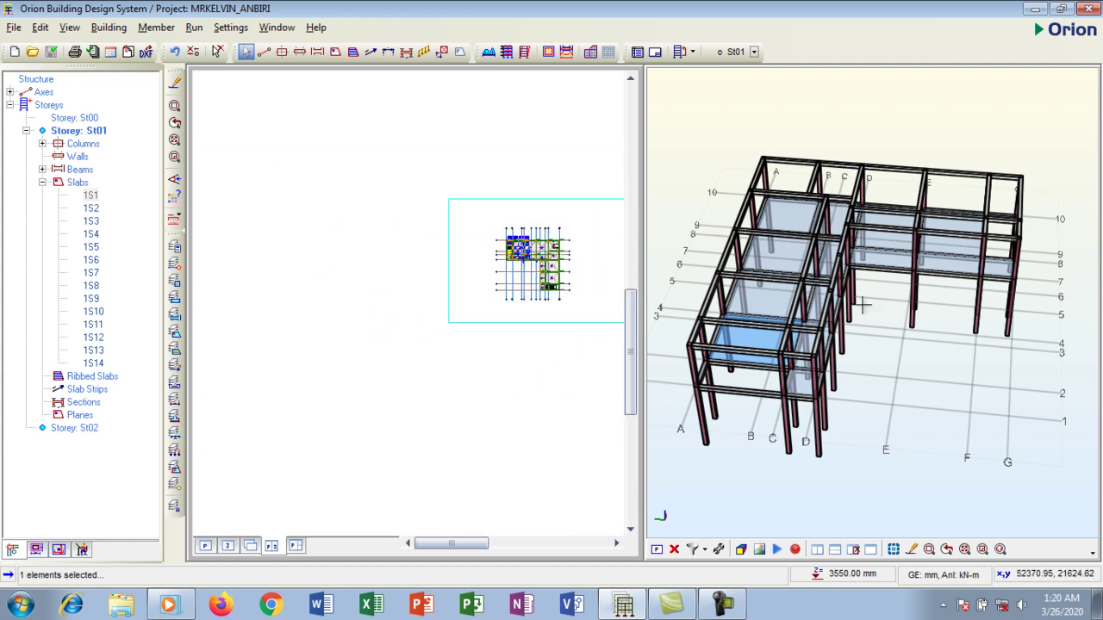
pyautogui.scroll(4, 879, 280)
pyautogui.scroll(-2, 900, 282)
pyautogui.scroll(-2, 901, 282)
pyautogui.scroll(1, 901, 282)
pyautogui.scroll(-2, 900, 282)
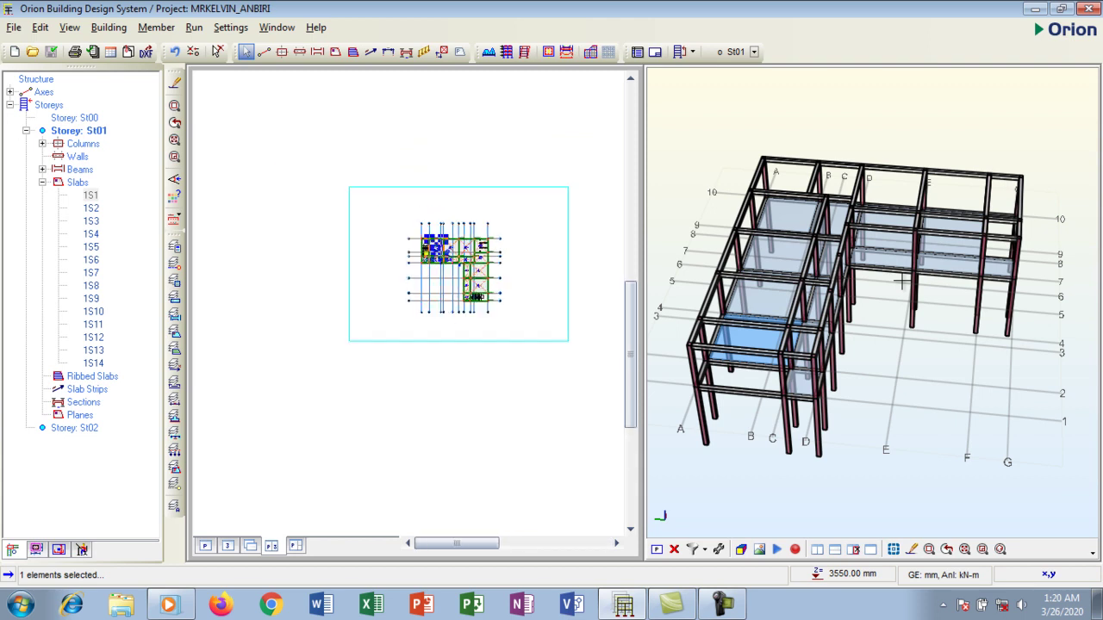
pyautogui.scroll(1, 901, 282)
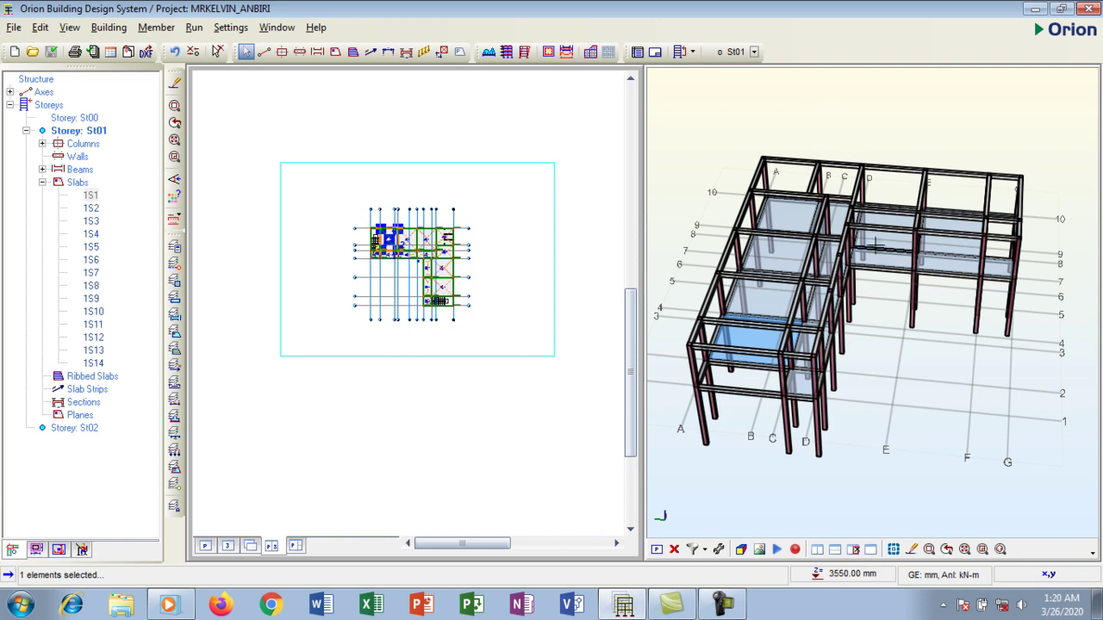
pyautogui.scroll(4, 911, 229)
pyautogui.scroll(-5, 912, 228)
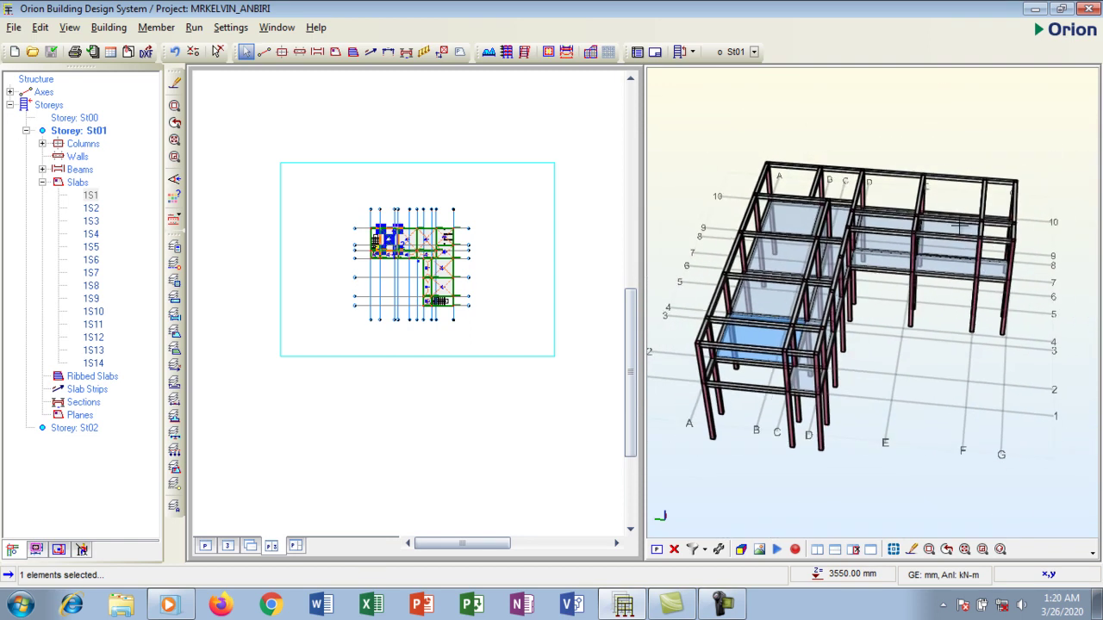
# Delete slab 1S1 in the bay between axes 2 and 4 and axes A and C in the plan.
pyautogui.click(534, 216)
pyautogui.scroll(-2, 608, 236)
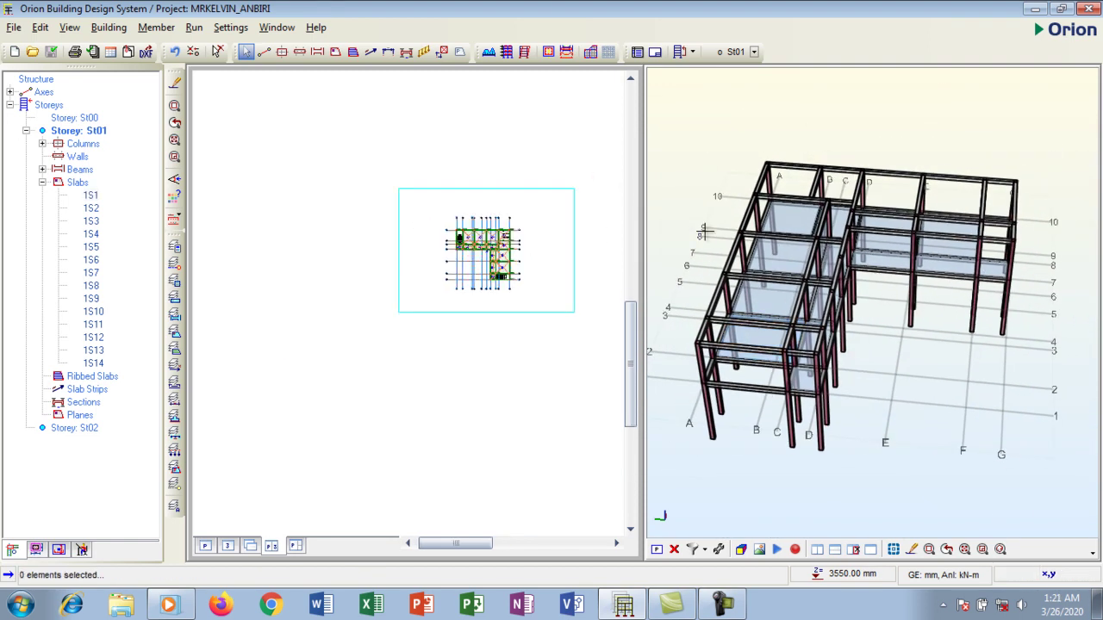
pyautogui.scroll(5, 515, 255)
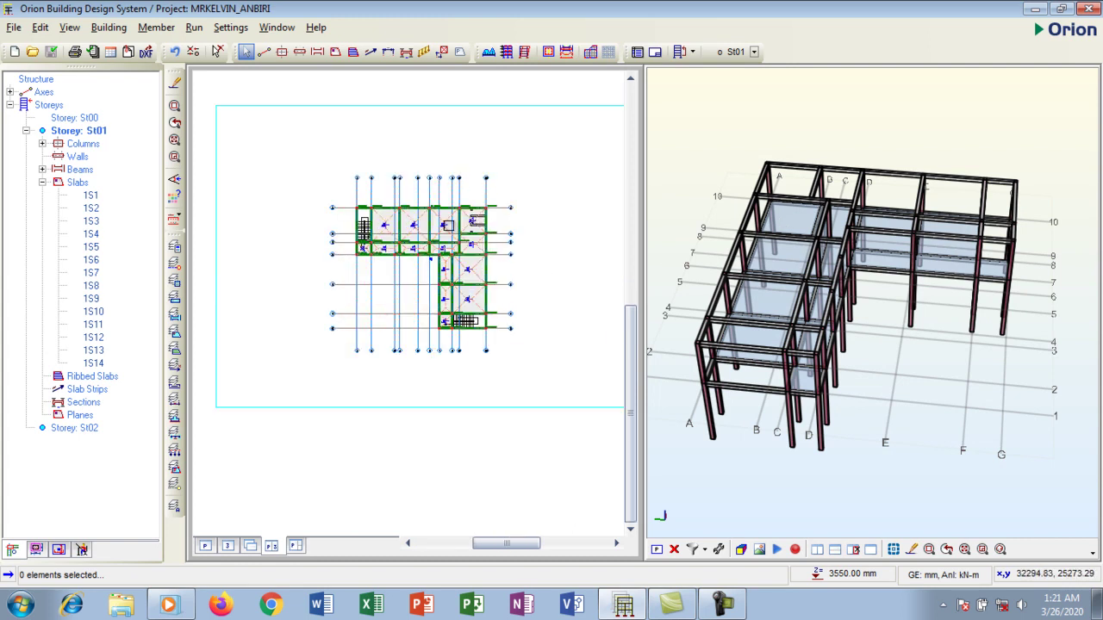
pyautogui.scroll(3, 330, 258)
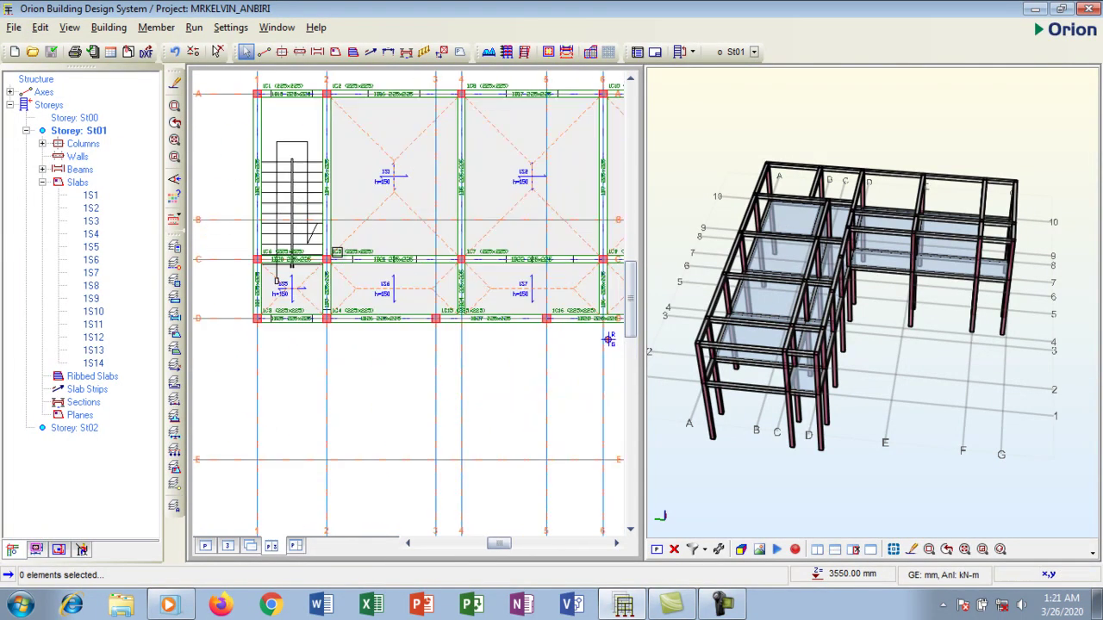
pyautogui.click(389, 197)
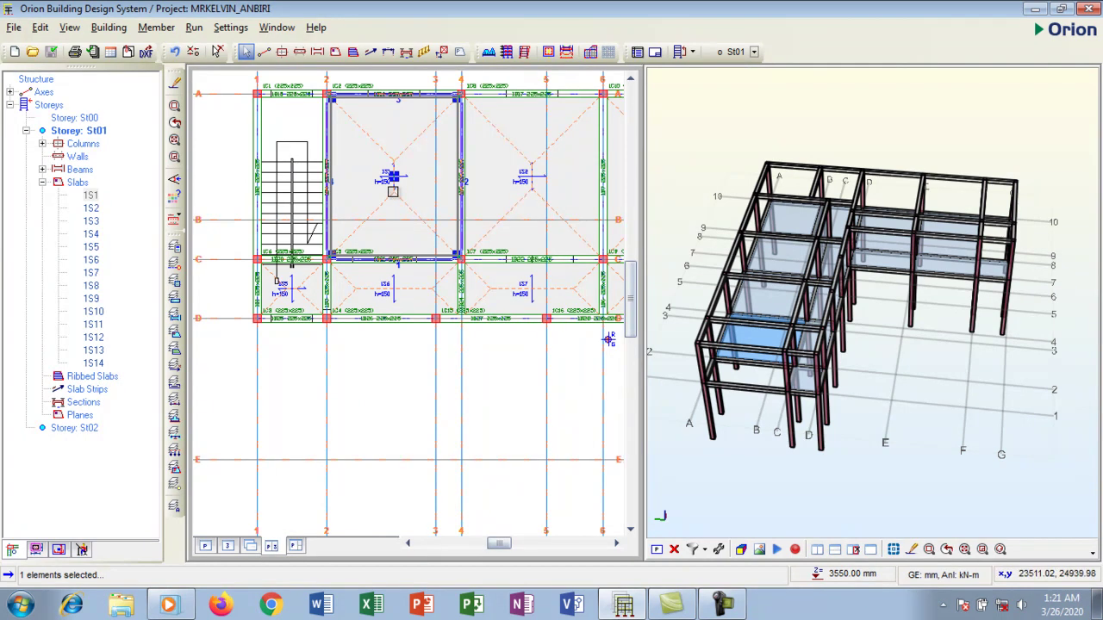
pyautogui.rightClick(393, 191)
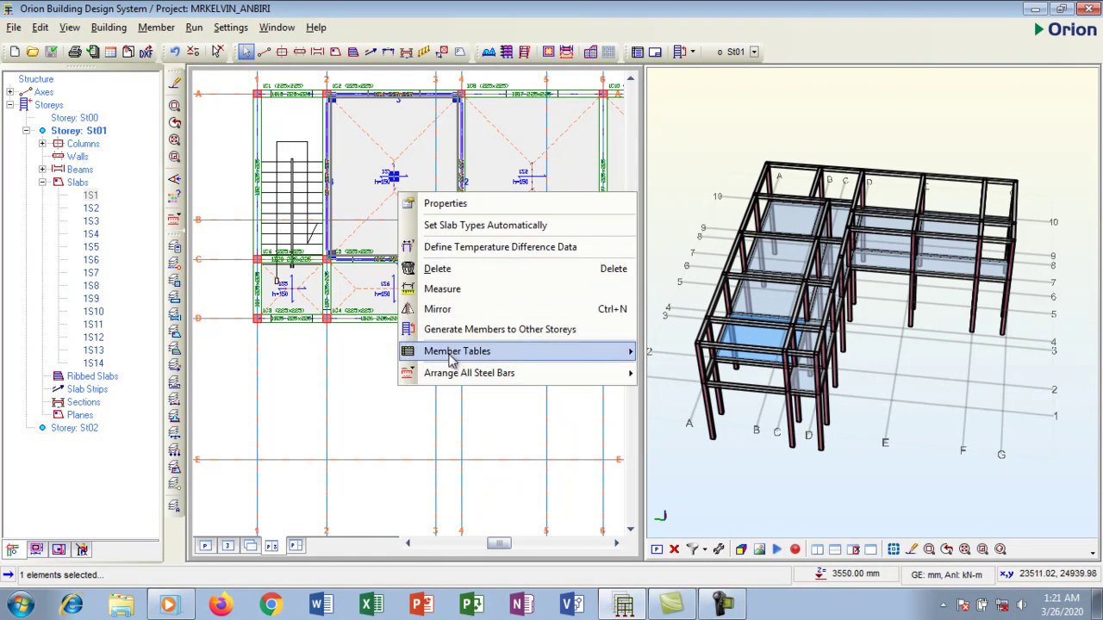
pyautogui.click(439, 269)
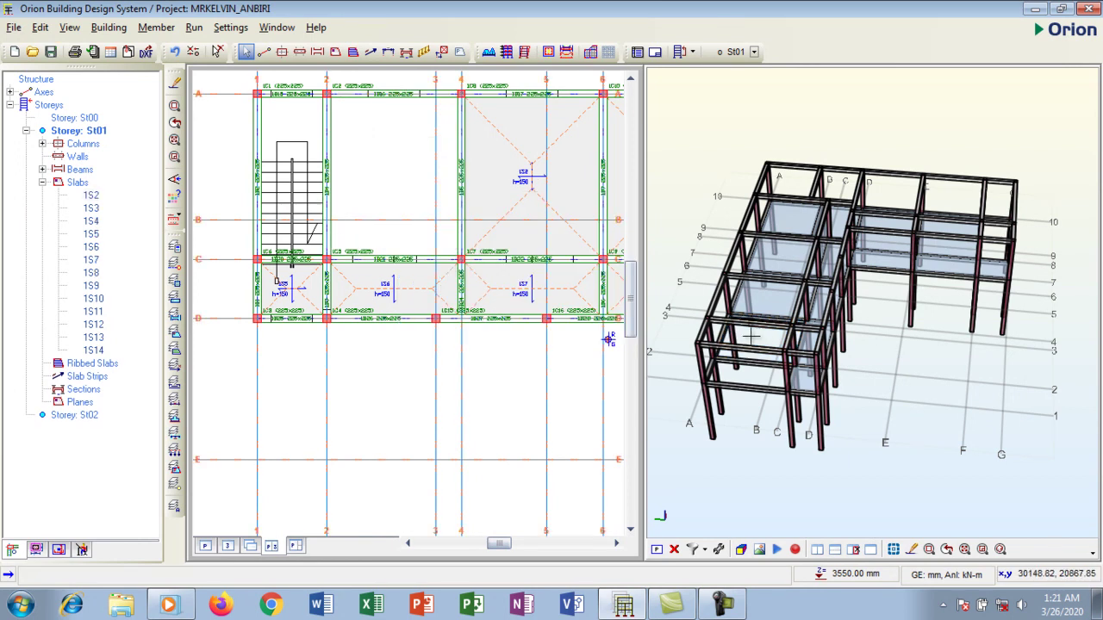
# Delete slab 1S2 in the bay between axes 4 and 6 and axes A and C from the 3D view.
pyautogui.click(763, 301)
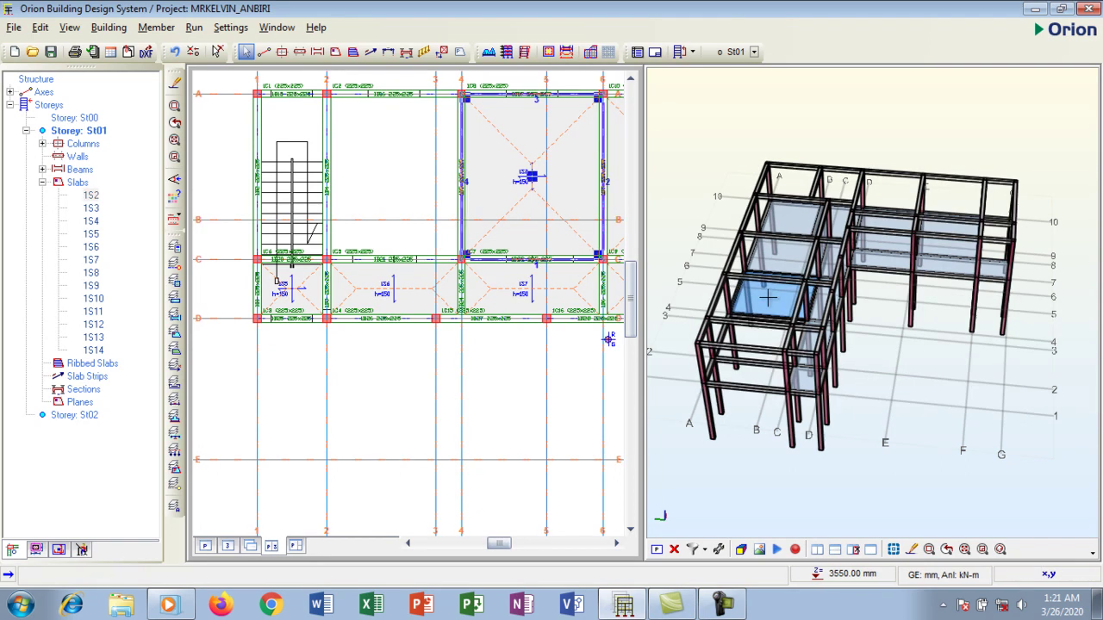
pyautogui.rightClick(769, 303)
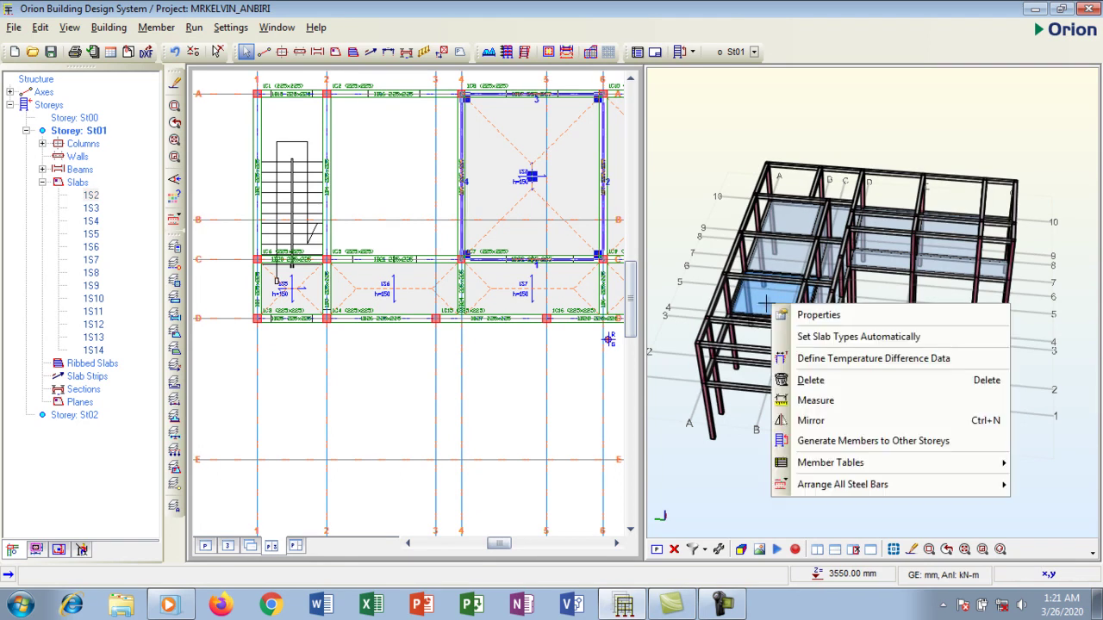
pyautogui.click(813, 402)
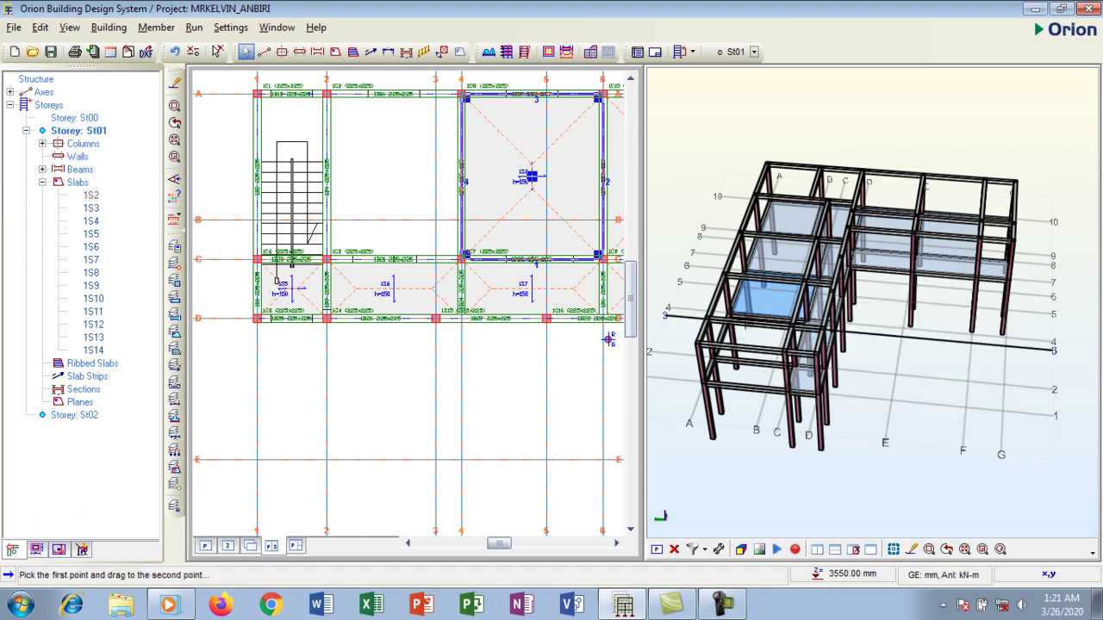
pyautogui.rightClick(767, 299)
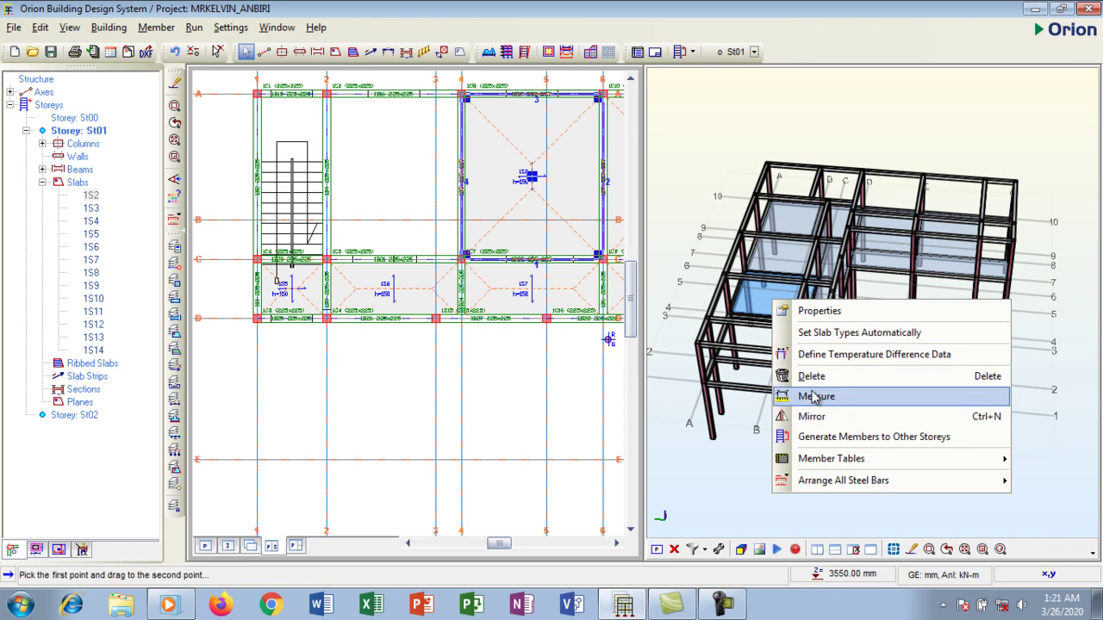
pyautogui.click(810, 376)
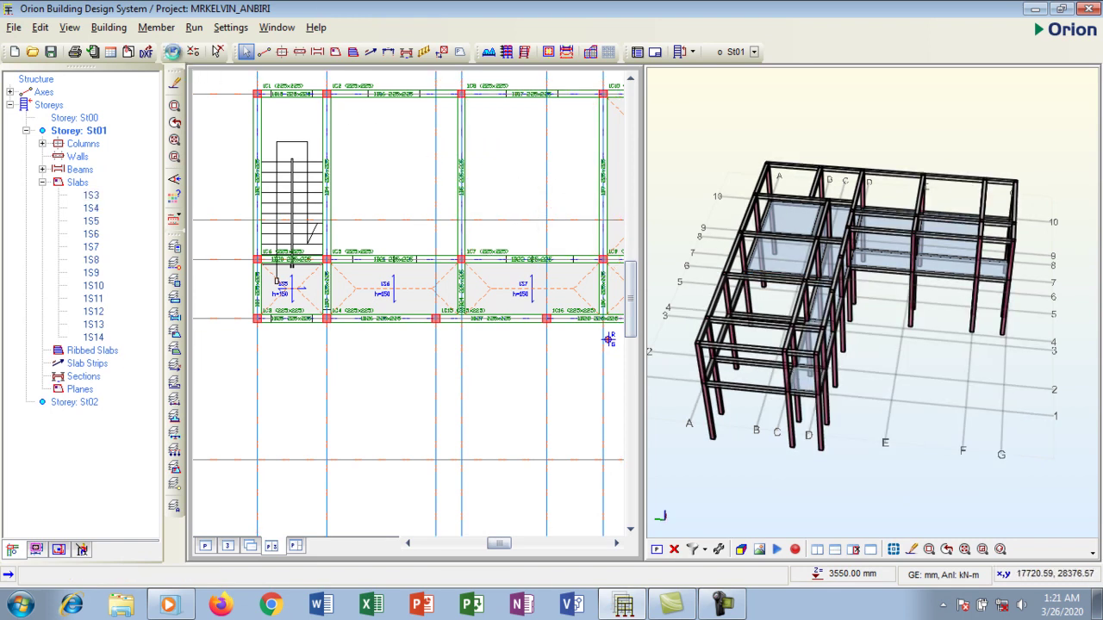
# Undo the deletions of slabs 1S2 and 1S1 and save the project.
pyautogui.click(173, 53)
pyautogui.click(173, 52)
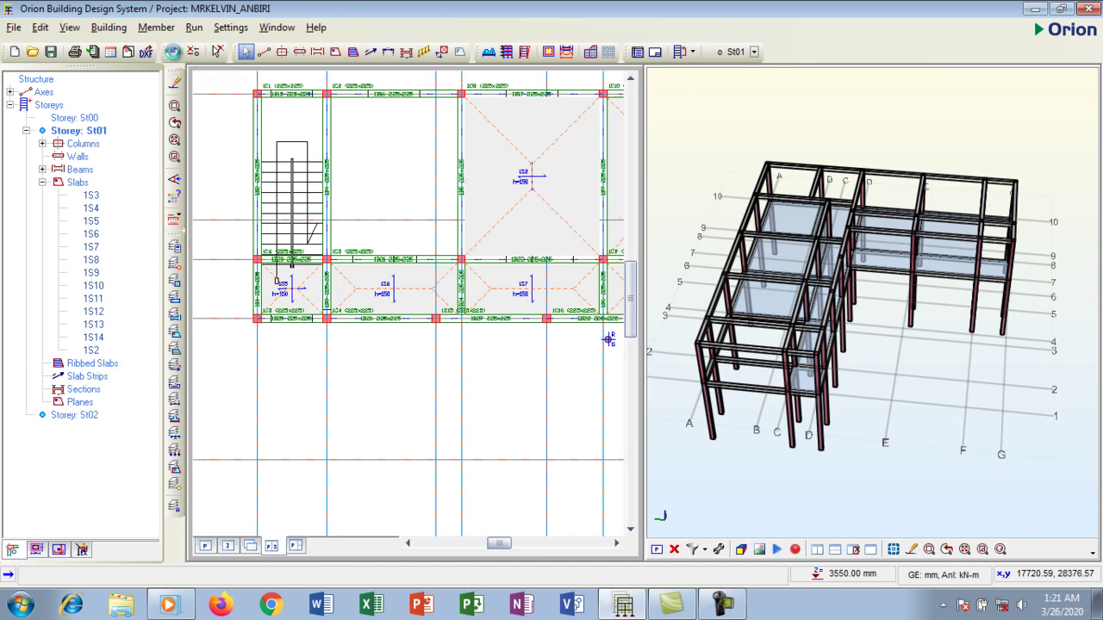
pyautogui.click(51, 51)
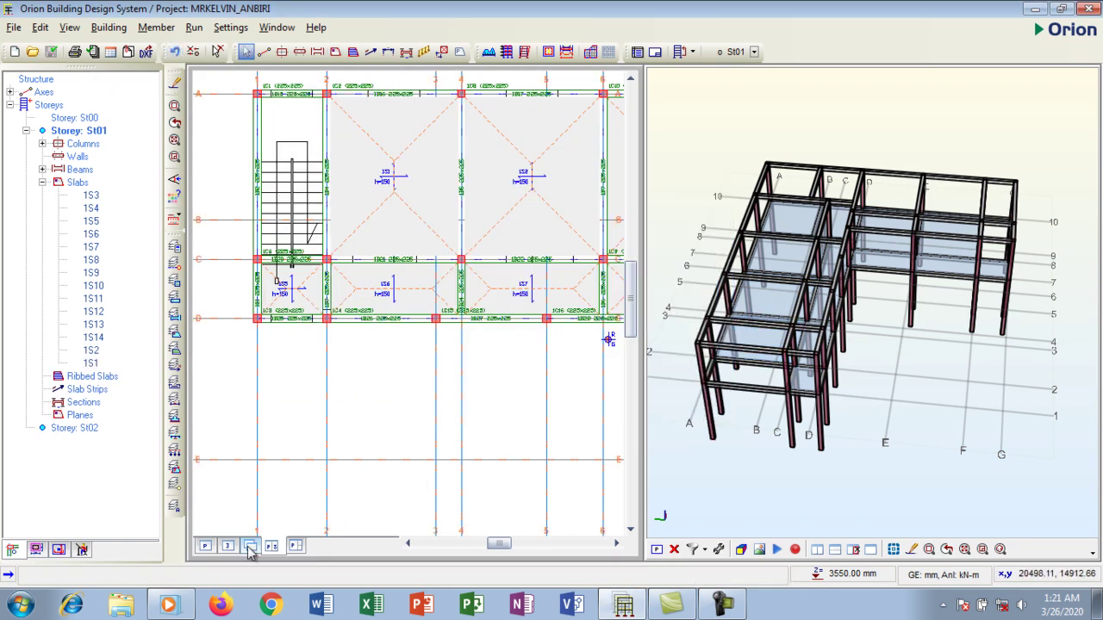
# Display the St01 plan alone, without the 3D model, with the slabs between axes A and E enlarged.
pyautogui.click(206, 545)
pyautogui.click(412, 346)
pyautogui.scroll(-2, 370, 262)
pyautogui.scroll(5, 494, 238)
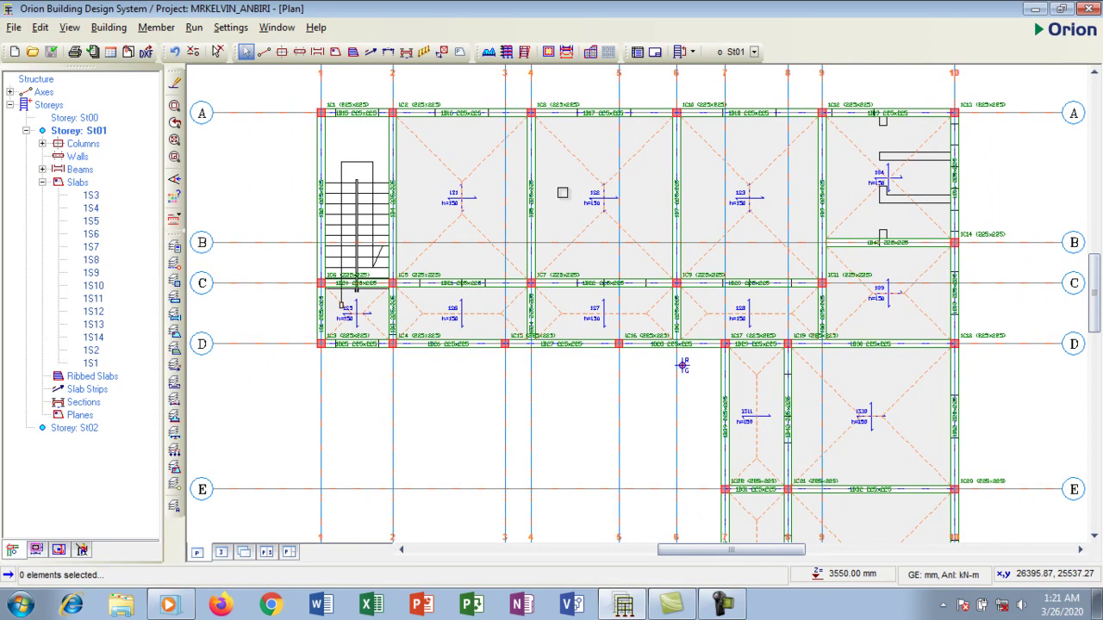
# Select slab 1S1 between axes 2 and 4, and switch the selection to slab 1S2 between axes 4 and 6.
pyautogui.click(487, 154)
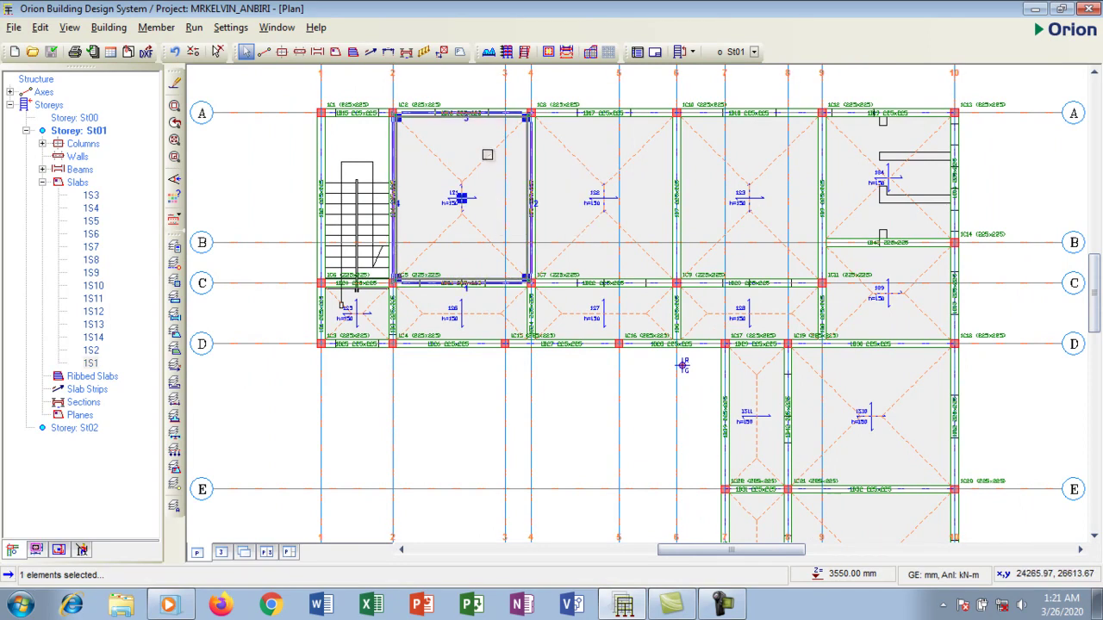
pyautogui.rightClick(488, 154)
pyautogui.click(458, 155)
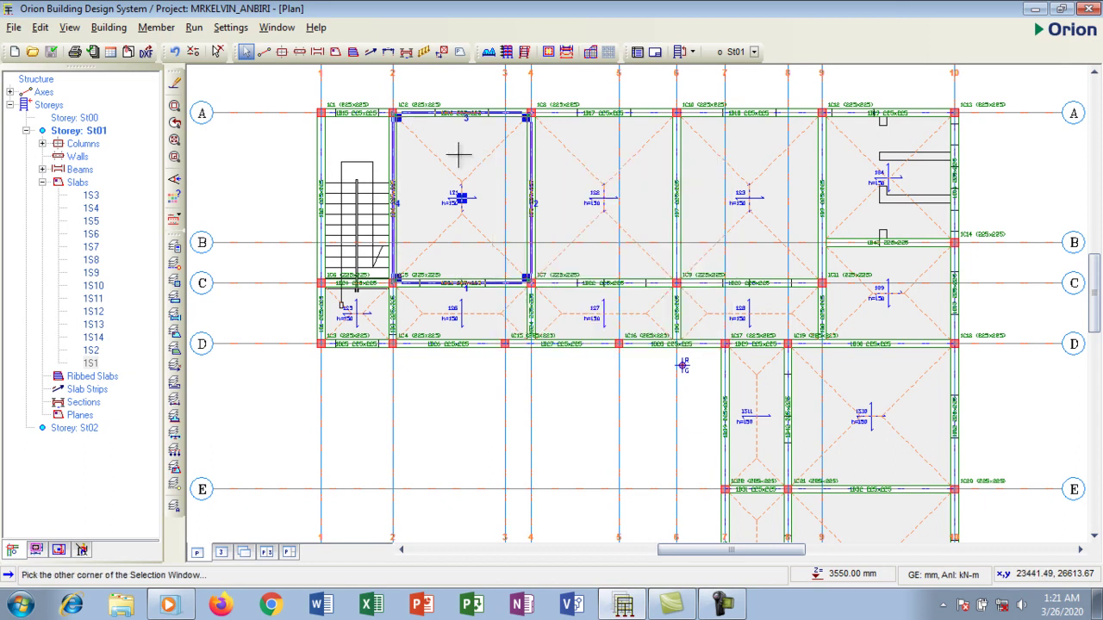
pyautogui.click(569, 154)
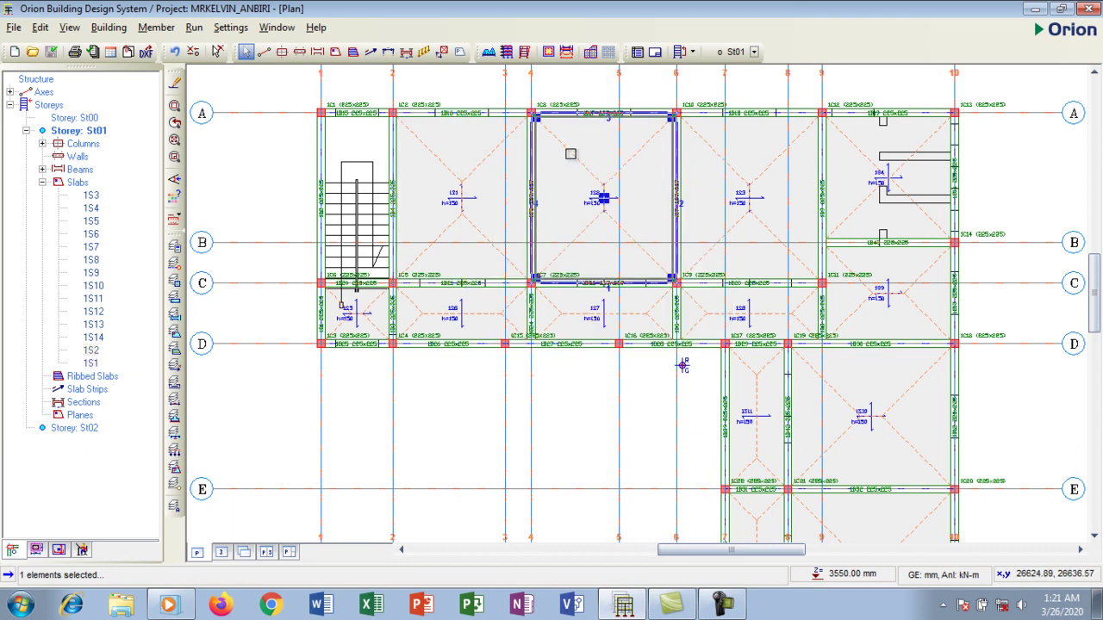
# Set the imposed load of slab 1S2 between axes 4 and 6 to 2.000 kN/m2 using the Hospital Wards category.
pyautogui.rightClick(570, 153)
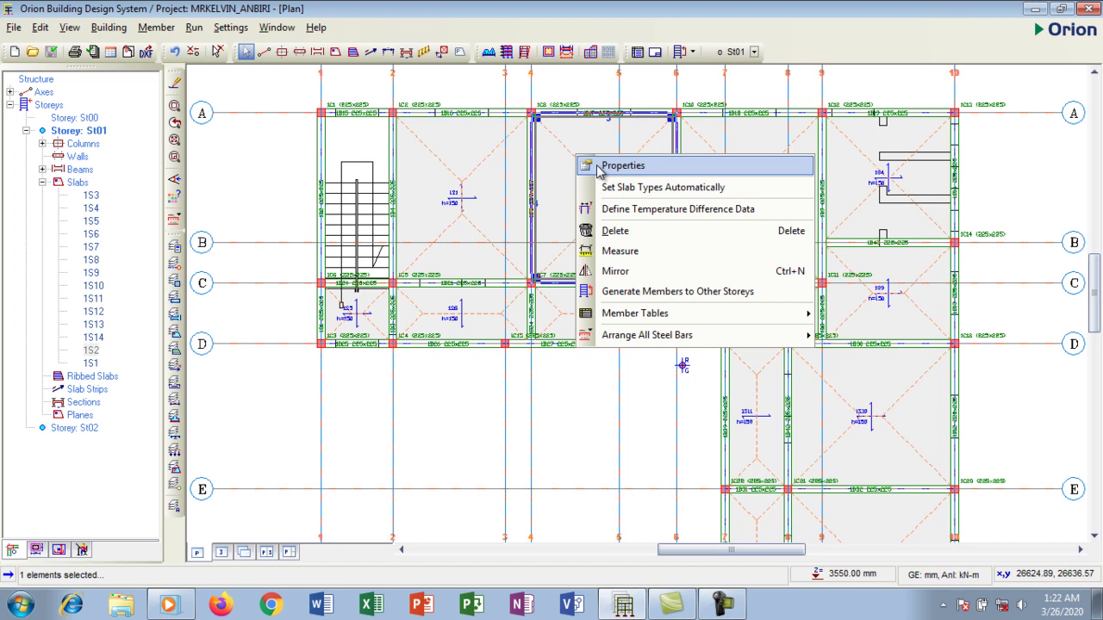
pyautogui.click(600, 166)
pyautogui.moveTo(410, 89); pyautogui.dragTo(827, 78)
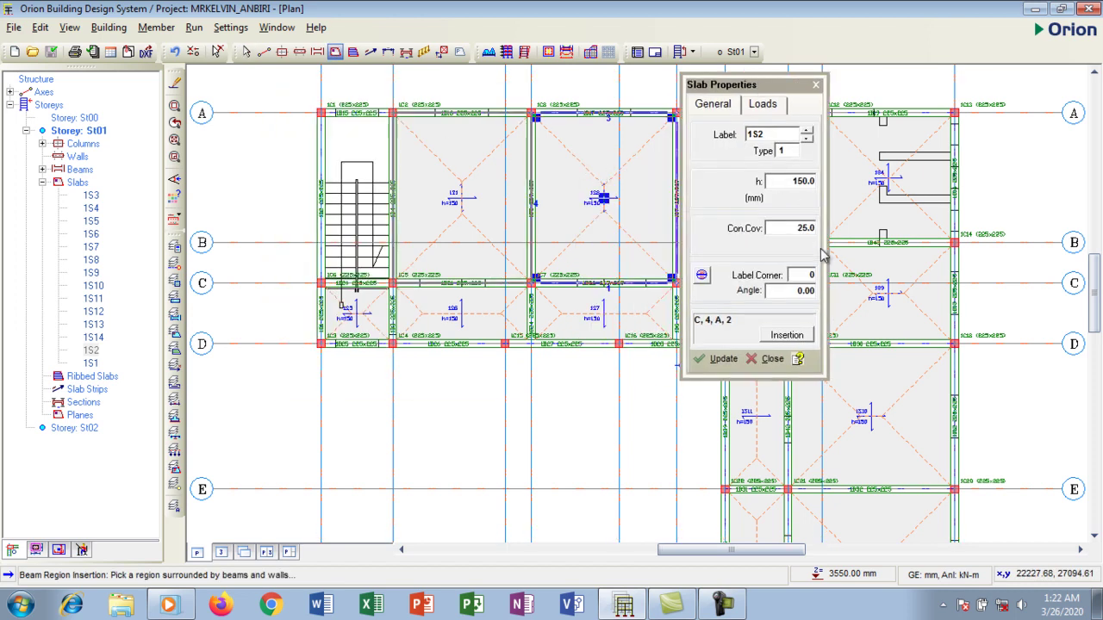
pyautogui.click(719, 359)
pyautogui.moveTo(764, 99); pyautogui.dragTo(899, 149)
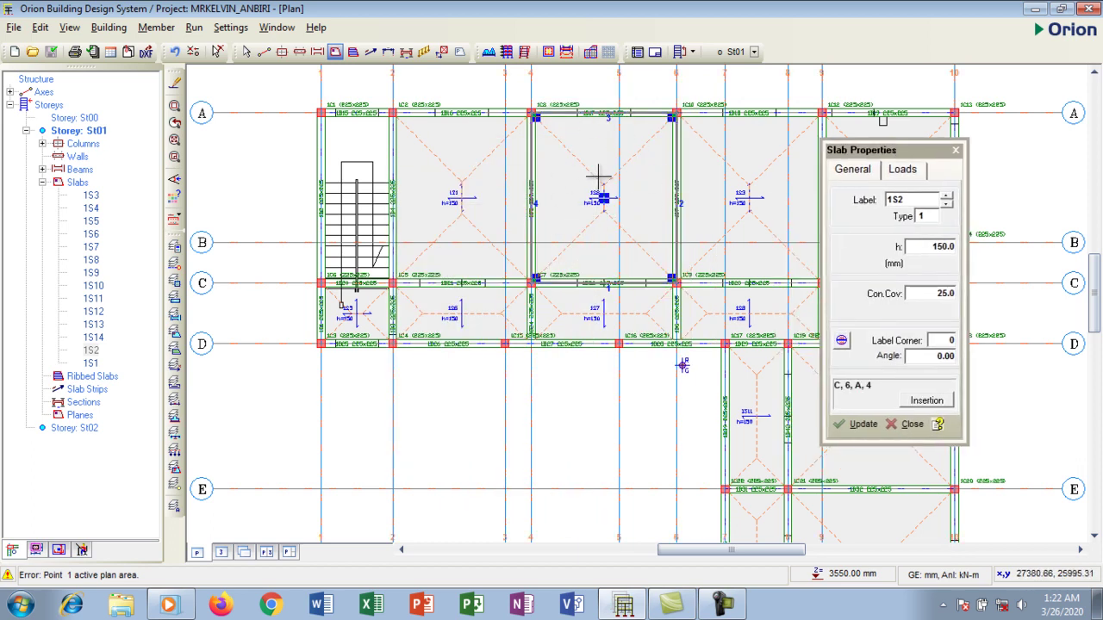
pyautogui.click(904, 172)
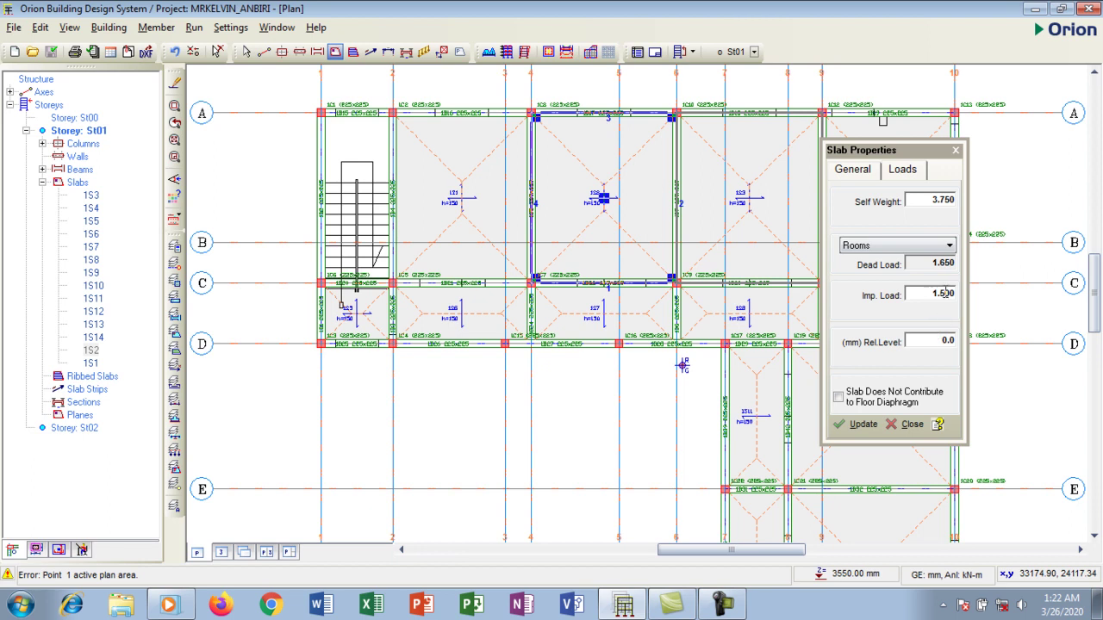
pyautogui.doubleClick(947, 294)
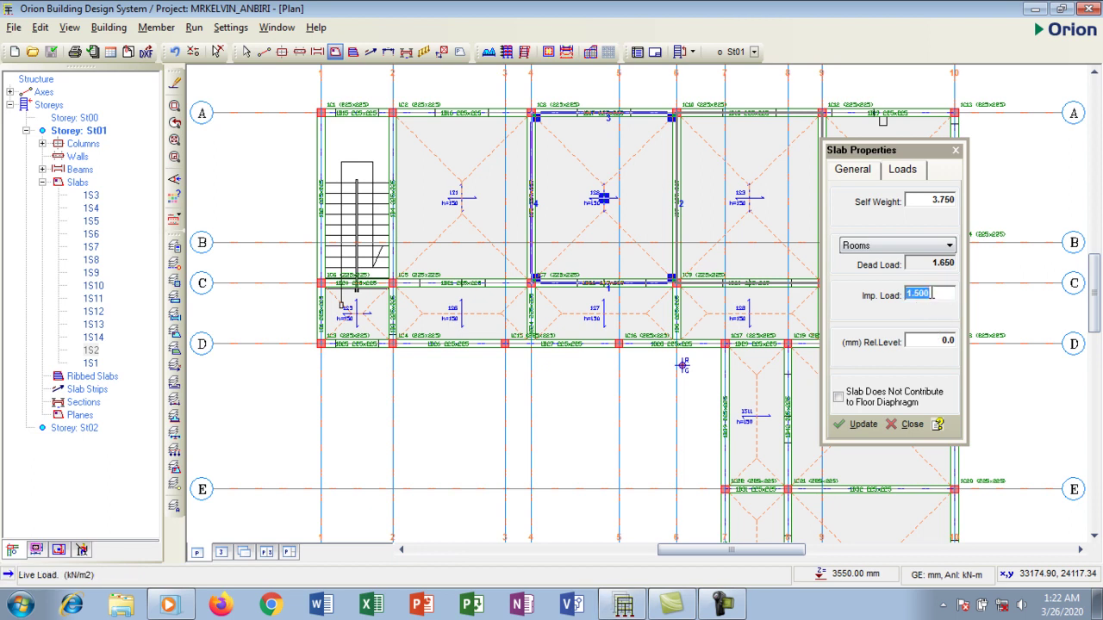
pyautogui.click(888, 245)
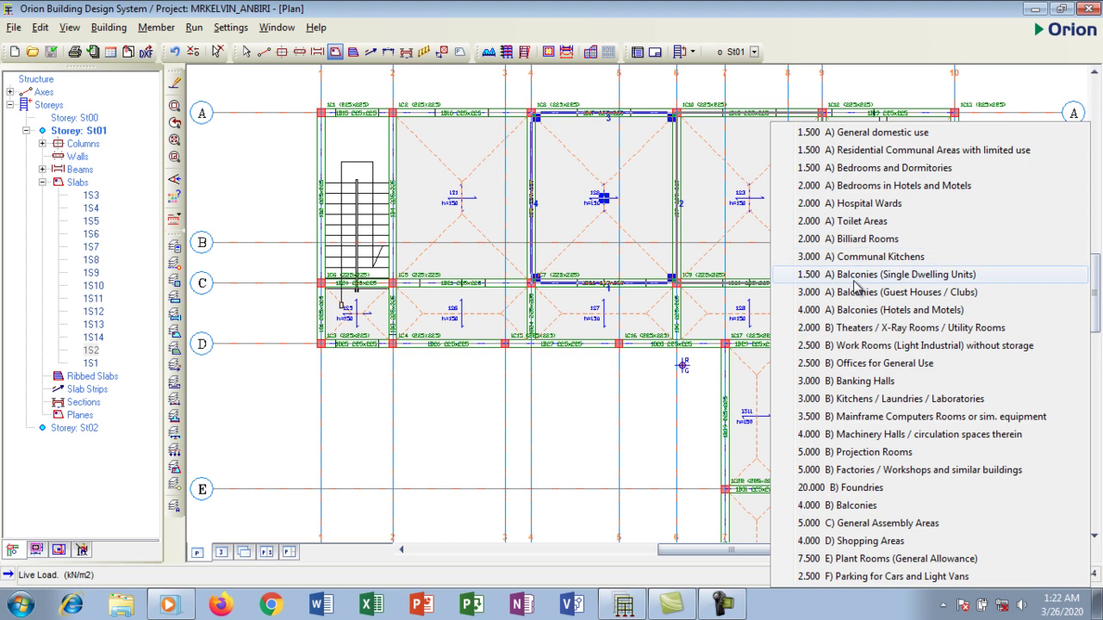
pyautogui.click(812, 207)
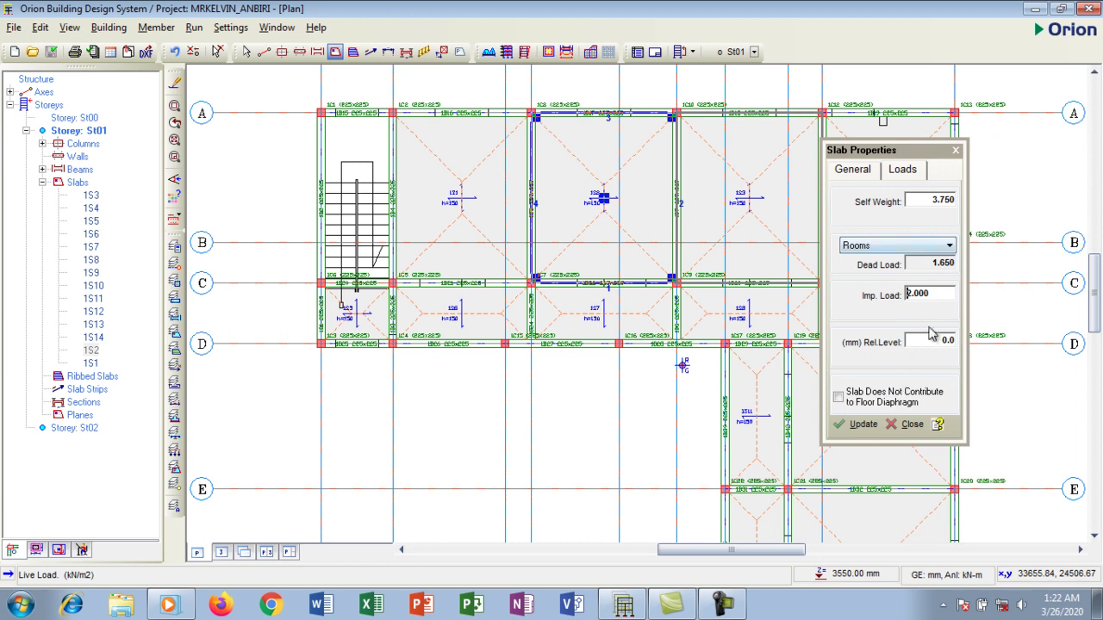
pyautogui.click(859, 424)
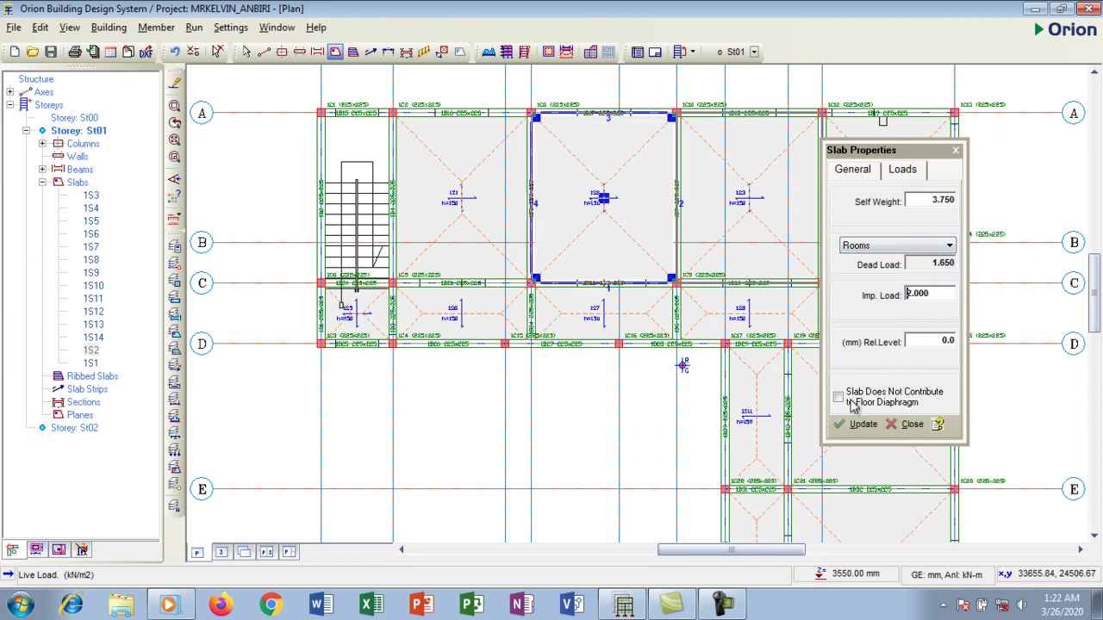
# Set the thickness of slab 1S2 to 200 mm and apply the change.
pyautogui.moveTo(906, 151); pyautogui.dragTo(424, 167)
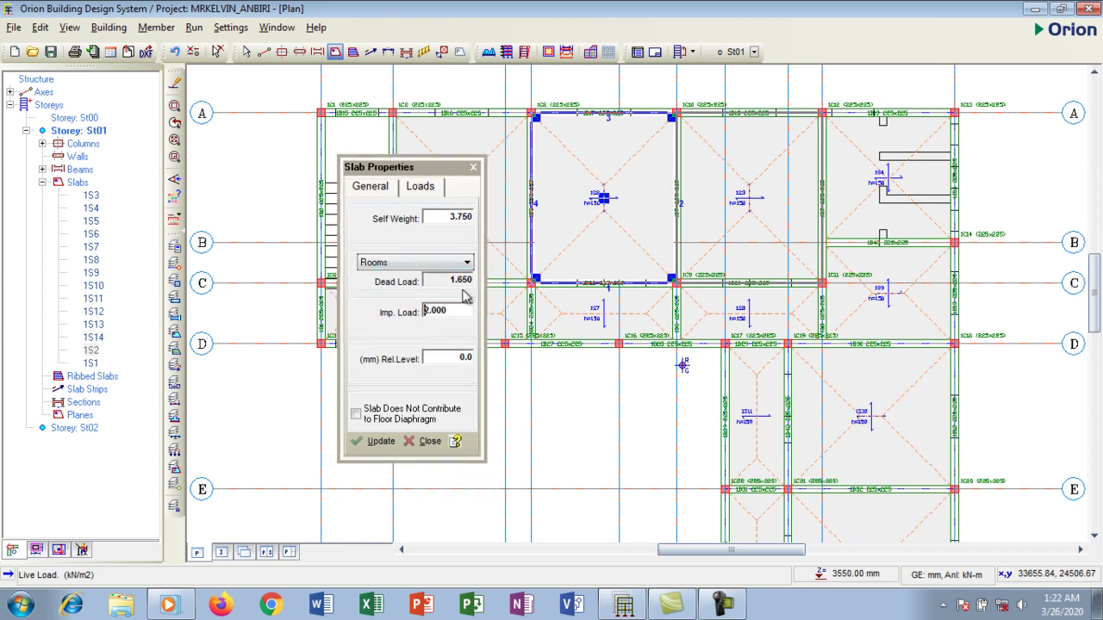
pyautogui.moveTo(456, 169); pyautogui.dragTo(434, 151)
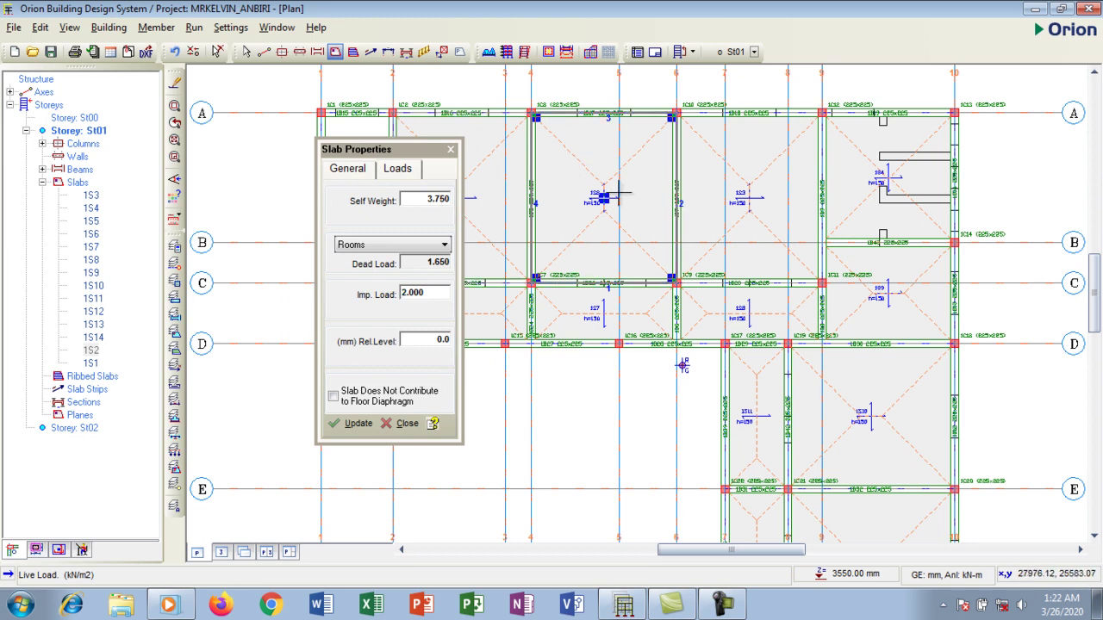
pyautogui.click(359, 174)
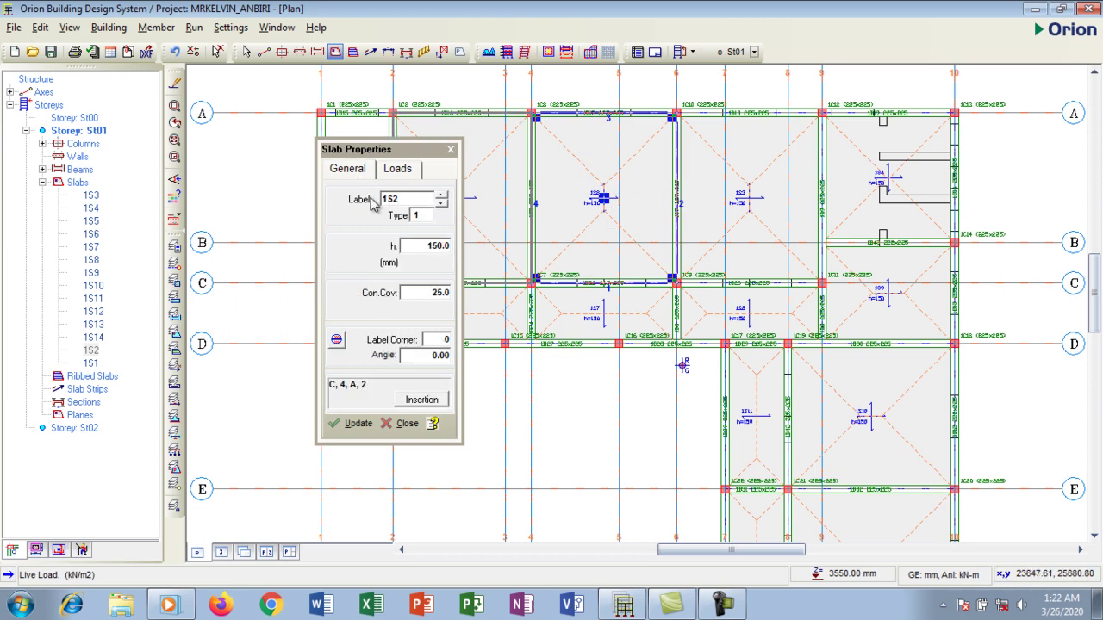
pyautogui.doubleClick(445, 247)
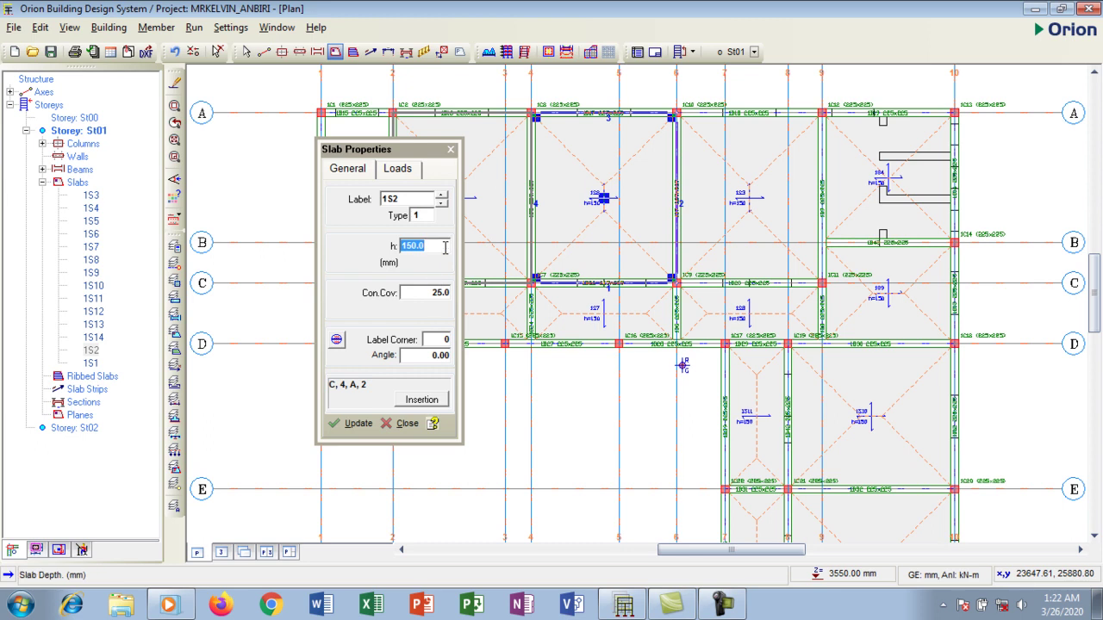
pyautogui.write('200')
pyautogui.click(359, 425)
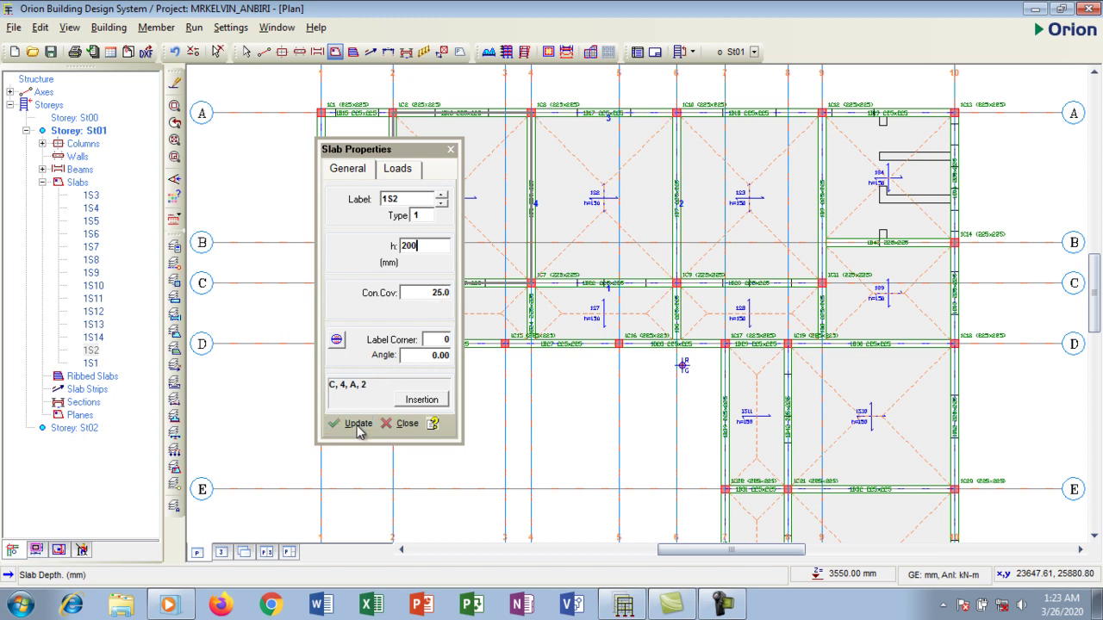
# Check the self weight of slab 1S2, close its properties and undo the thickness change.
pyautogui.click(399, 172)
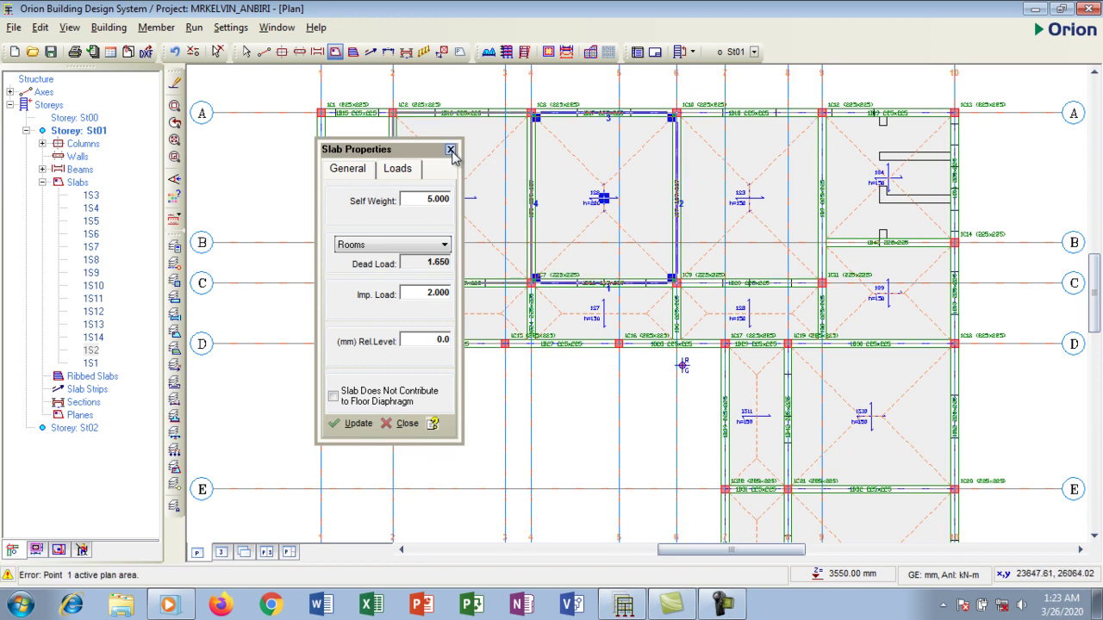
pyautogui.click(450, 150)
pyautogui.click(175, 53)
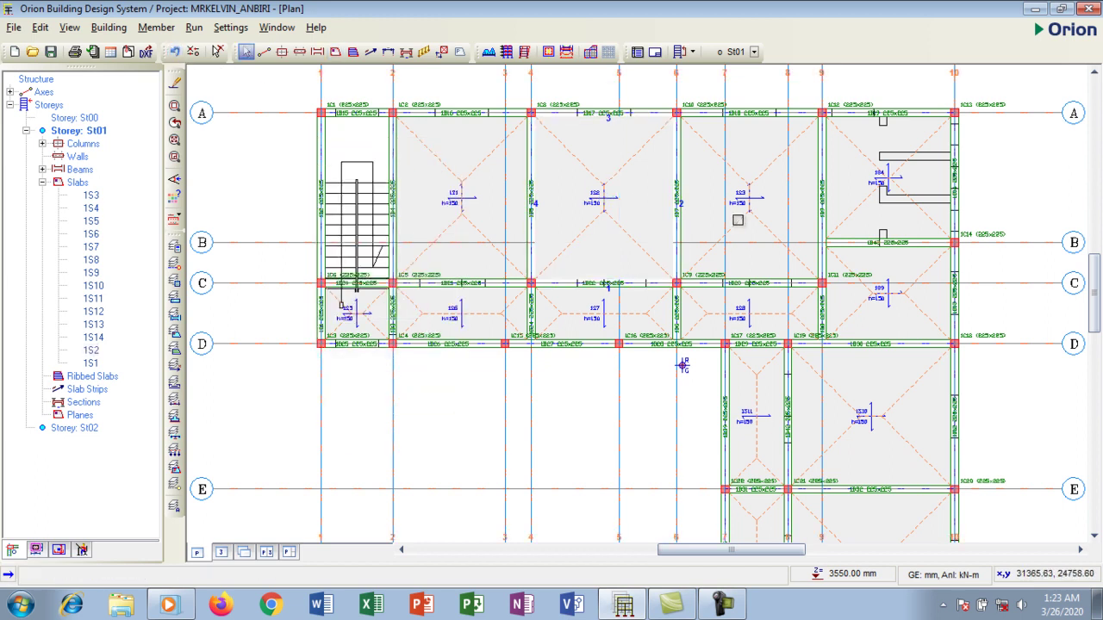
# Set the imposed load of slab 1S2 to 1.500 kN/m2 using the Bedrooms and Dormitories category, and save the project.
pyautogui.click(603, 183)
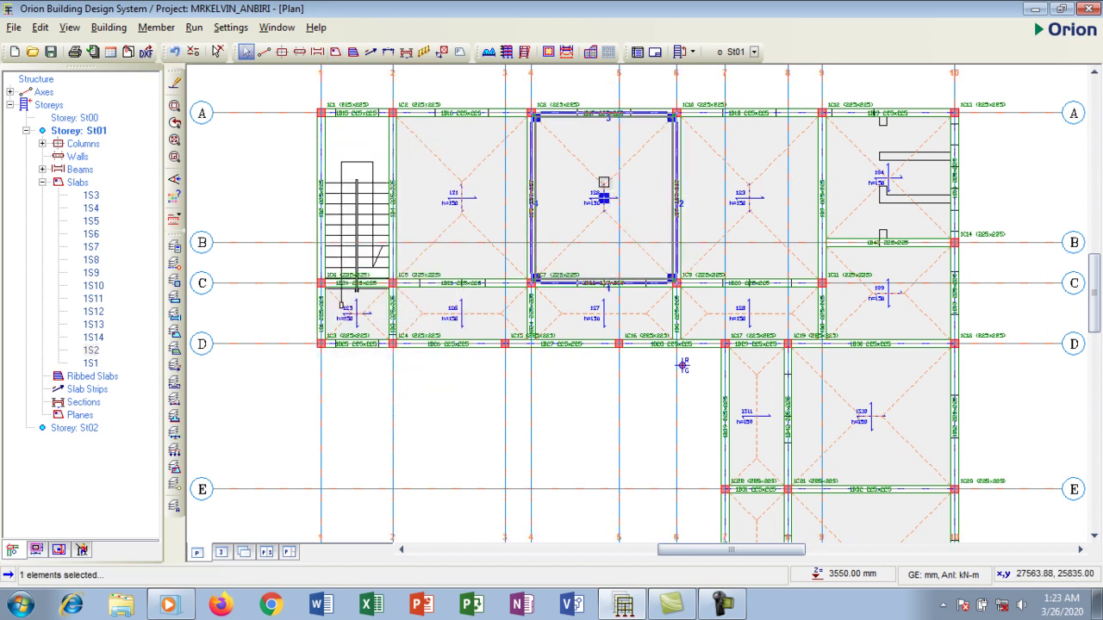
pyautogui.rightClick(605, 186)
pyautogui.click(646, 193)
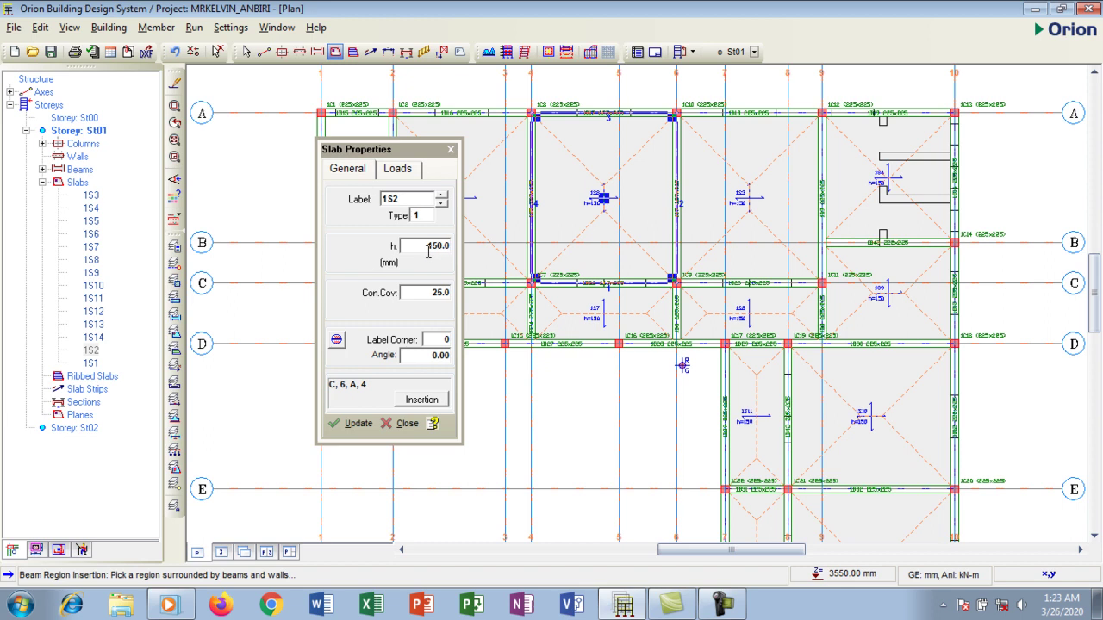
pyautogui.click(411, 181)
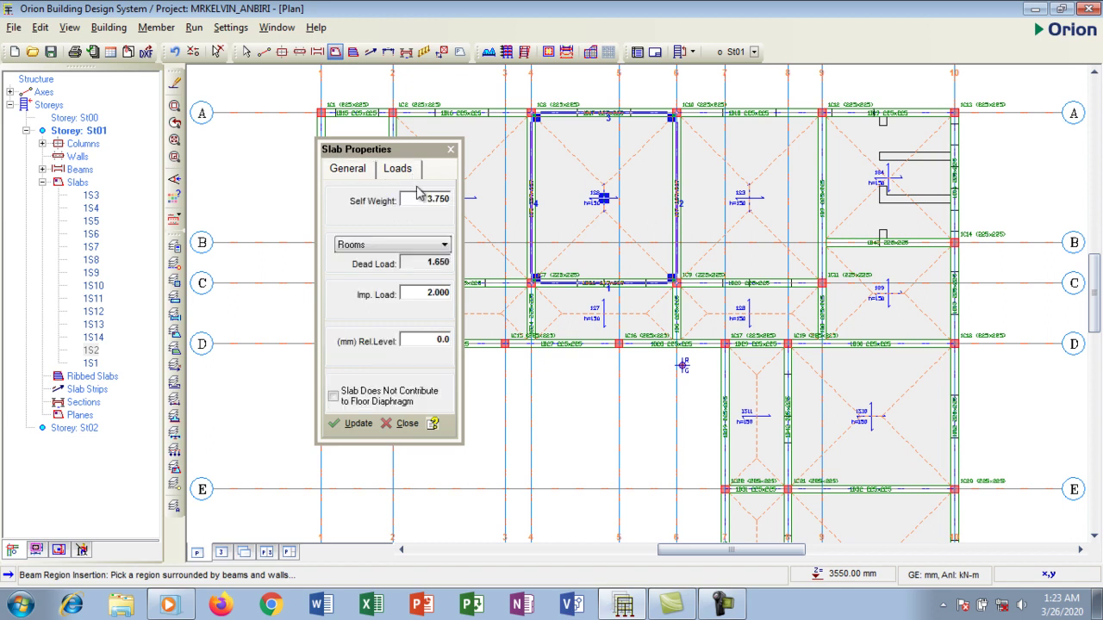
pyautogui.doubleClick(435, 293)
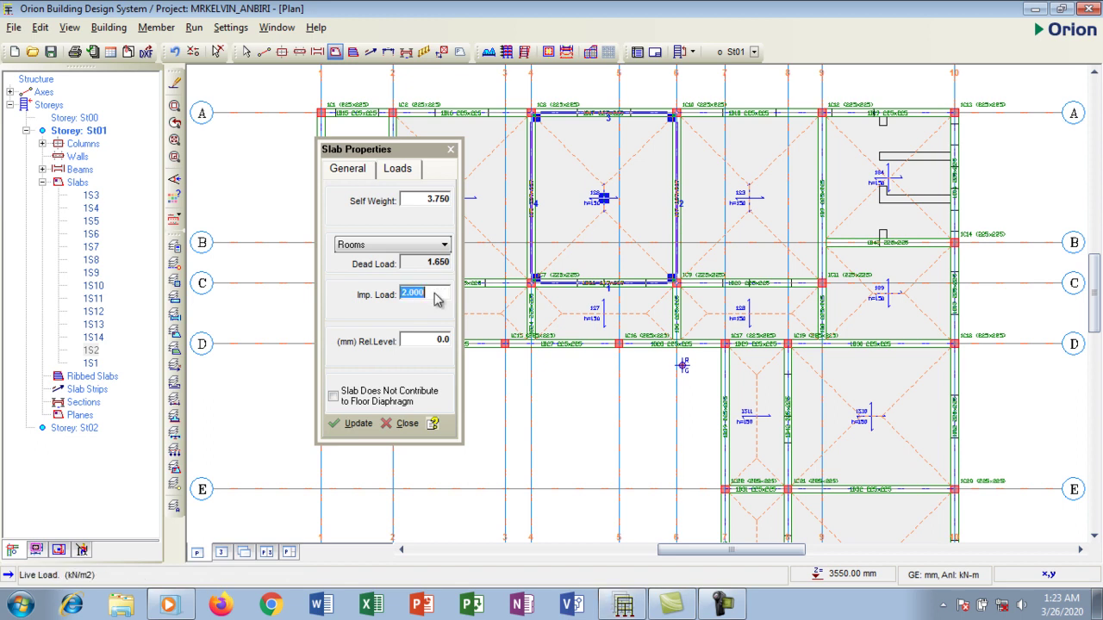
pyautogui.doubleClick(435, 293)
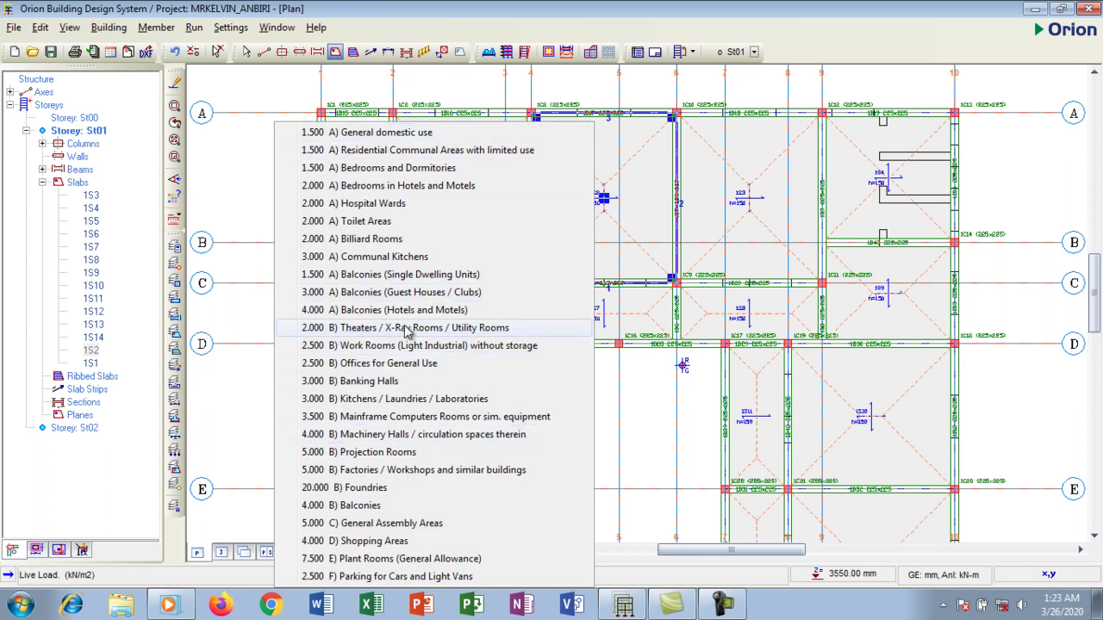
pyautogui.click(410, 169)
pyautogui.click(357, 423)
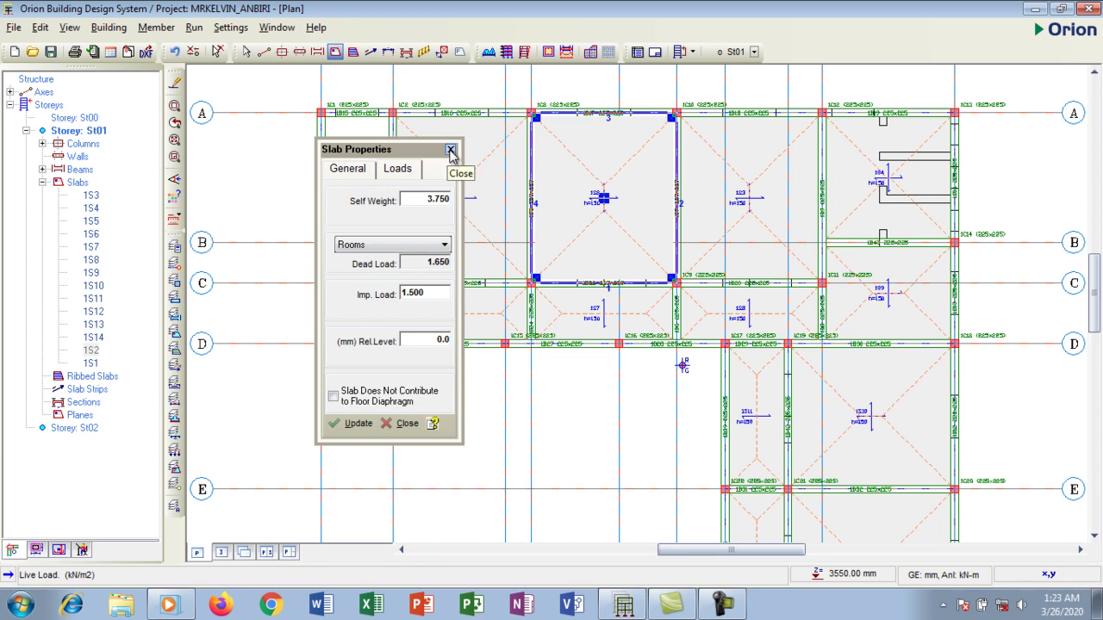
pyautogui.click(450, 150)
pyautogui.click(50, 52)
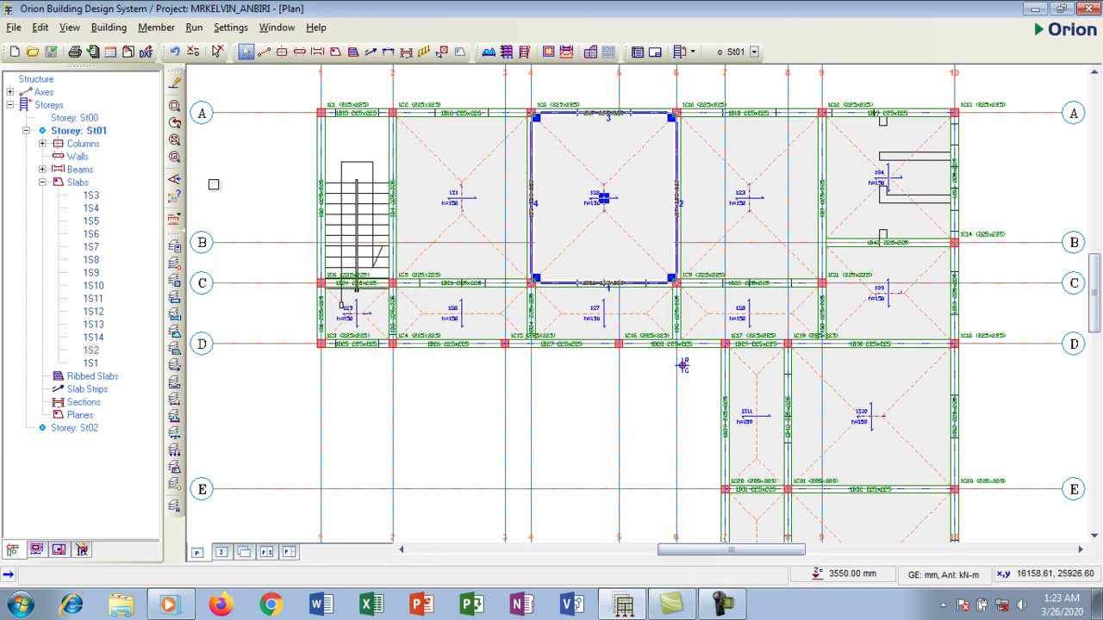
# Select slab 1S2 between axes 4 and 6 and bring the whole St01 plan into view.
pyautogui.click(638, 198)
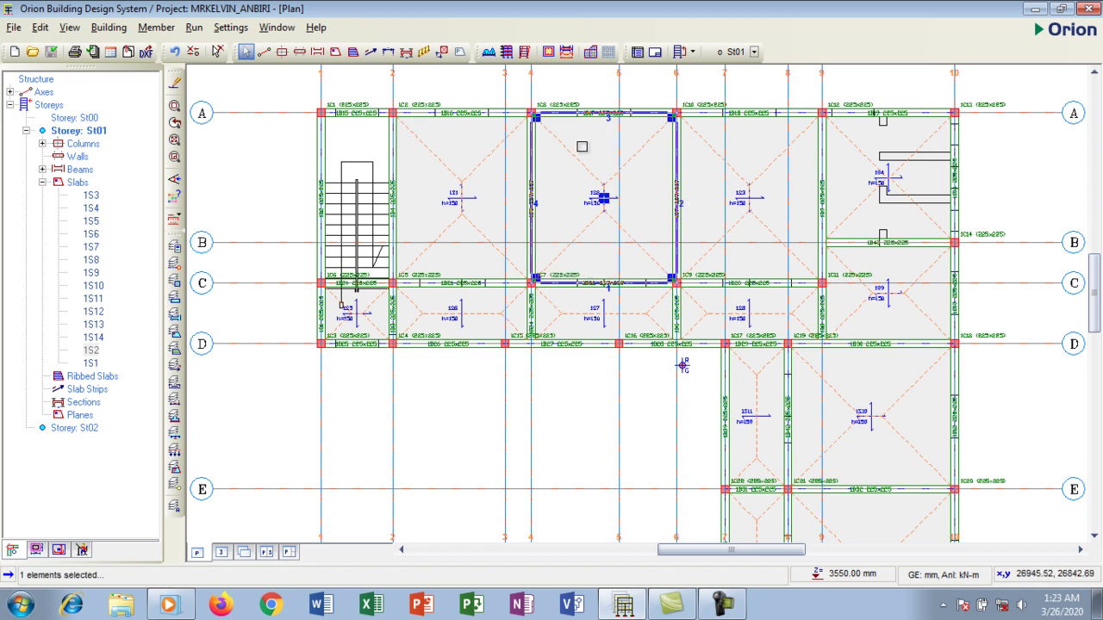
pyautogui.scroll(-3, 582, 146)
pyautogui.scroll(3, 571, 169)
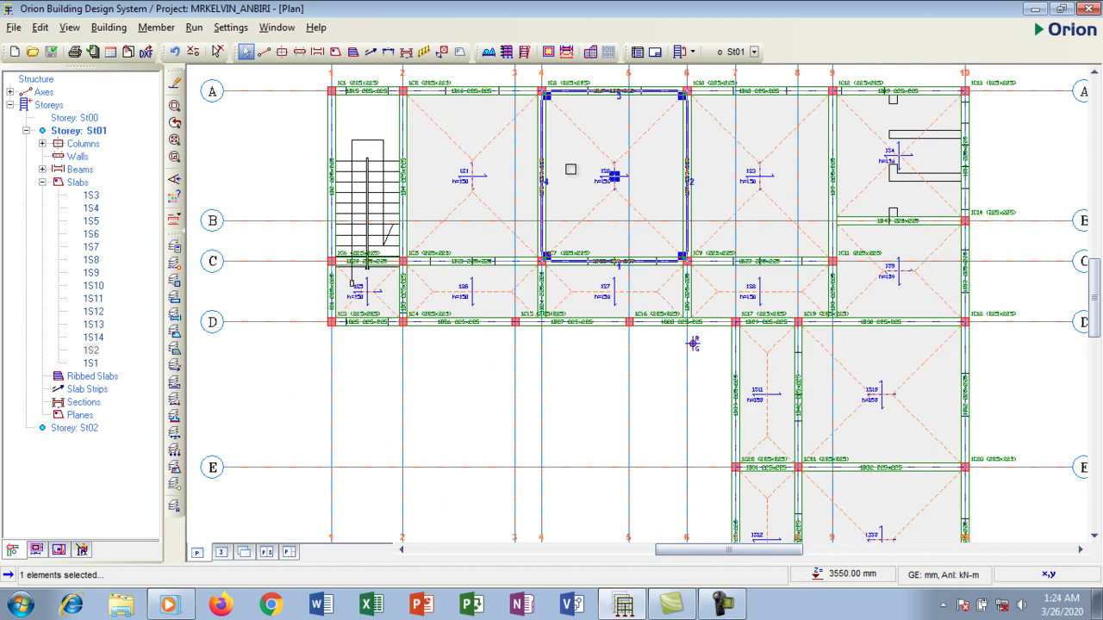
pyautogui.scroll(-3, 612, 175)
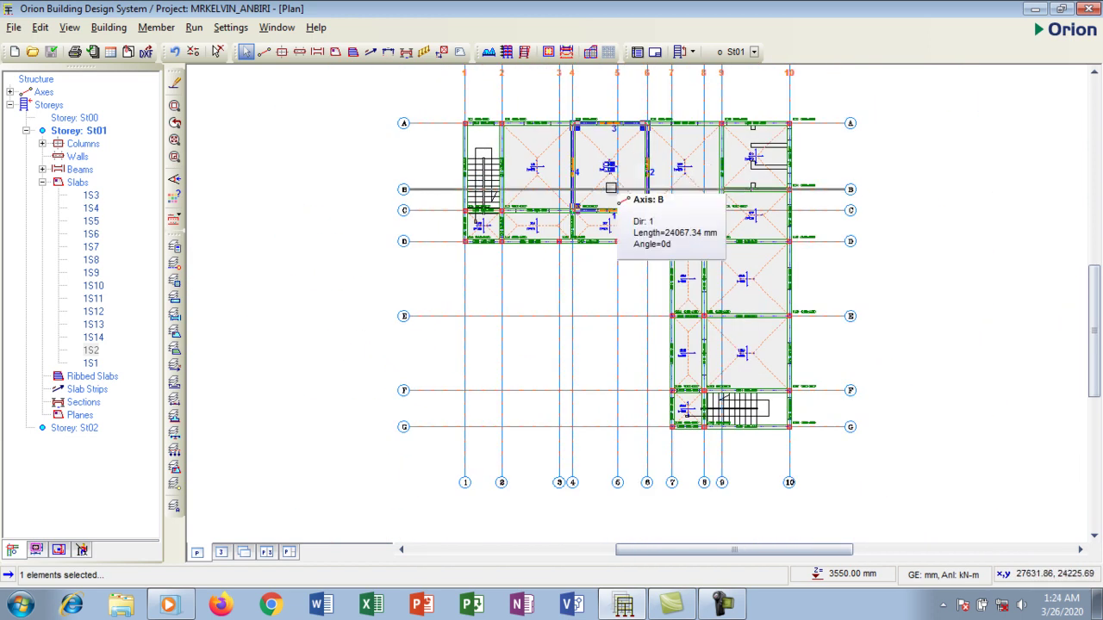